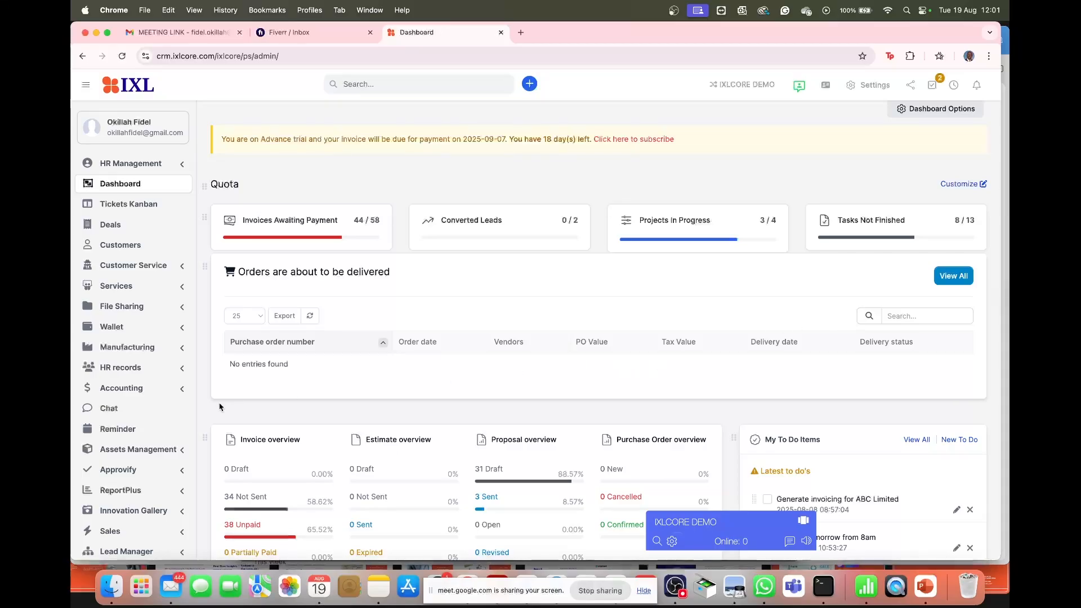
- Reveal the sidebar's Setup menu listing Staff, Customers, Support, Modules, Roles and Settings
scroll(153, 443, "down", 15)
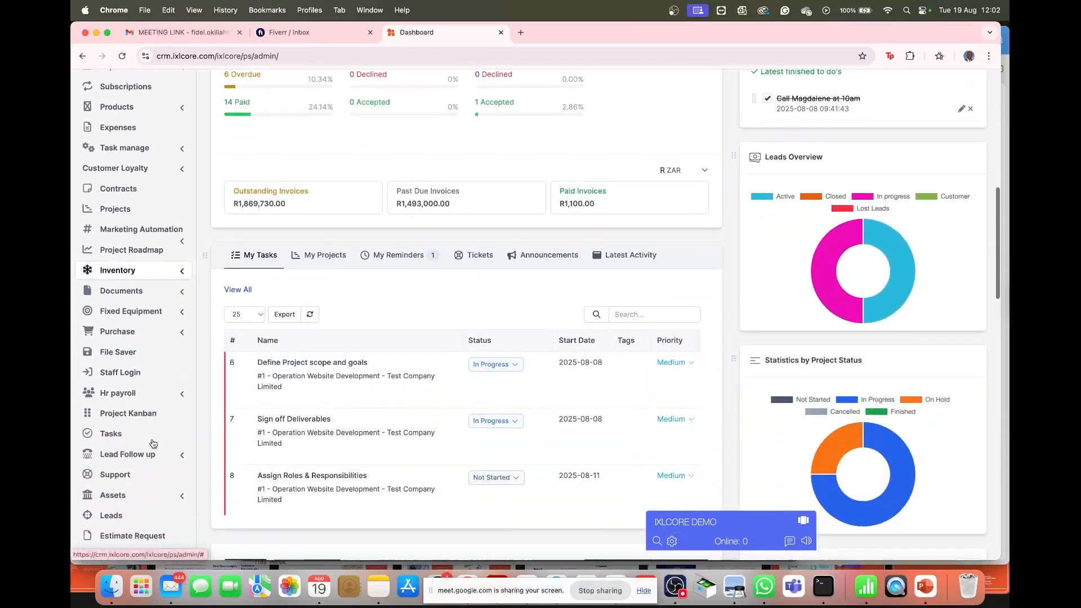
scroll(152, 443, "down", 1)
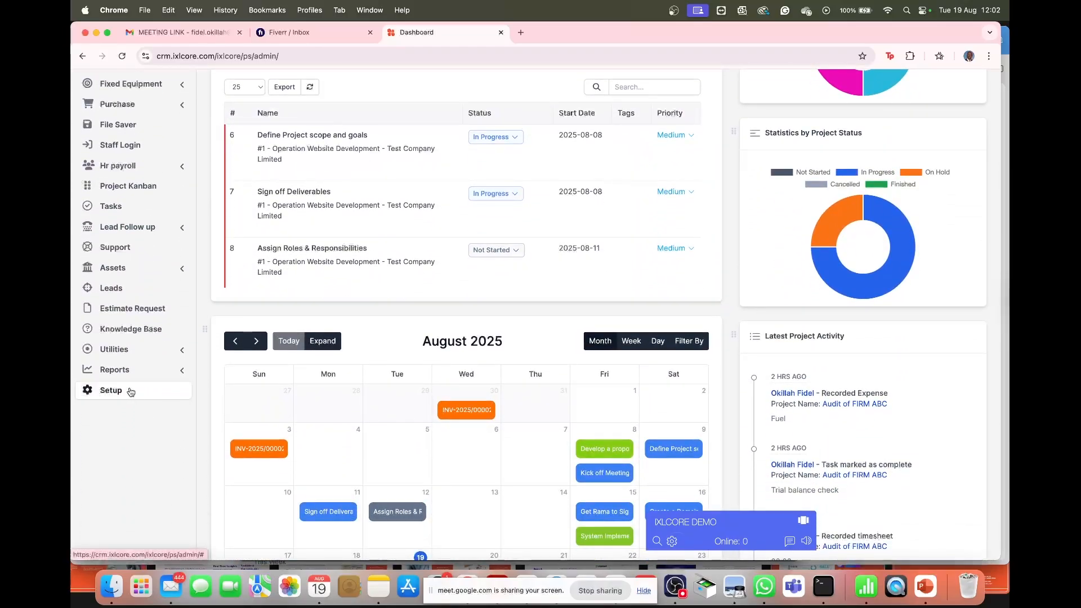
left_click(130, 390)
scroll(135, 287, "up", 10)
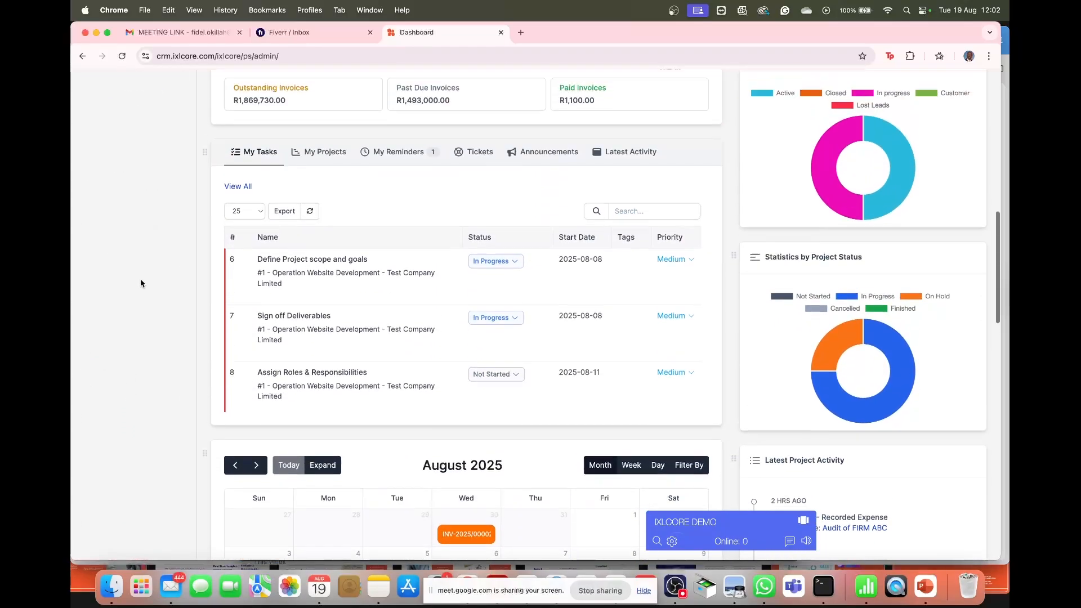
scroll(141, 283, "up", 5)
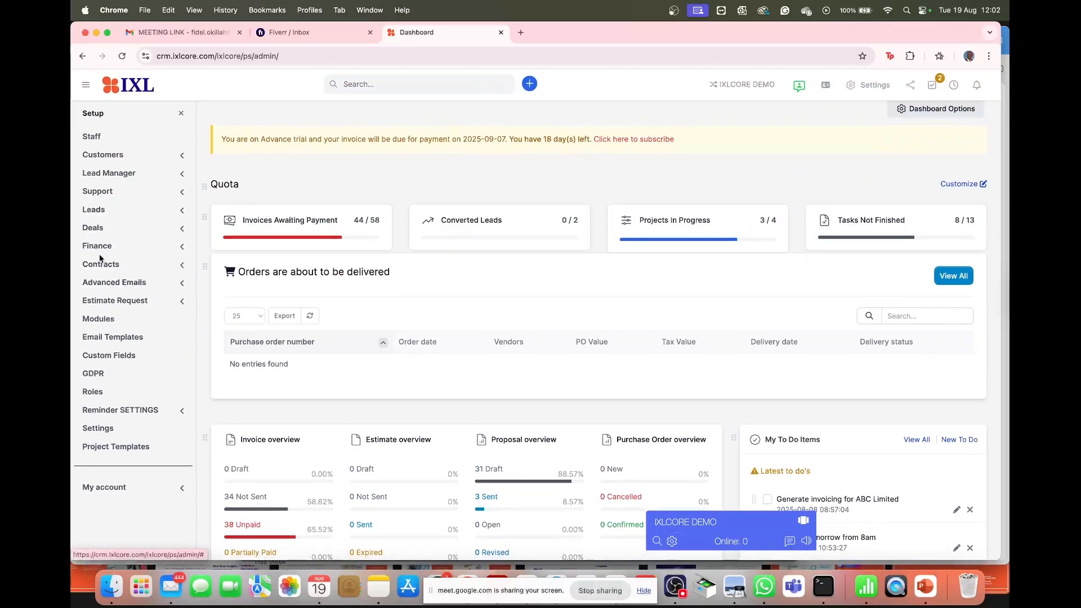
- Go to Setup > Support > Departments and start a new department
left_click(139, 194)
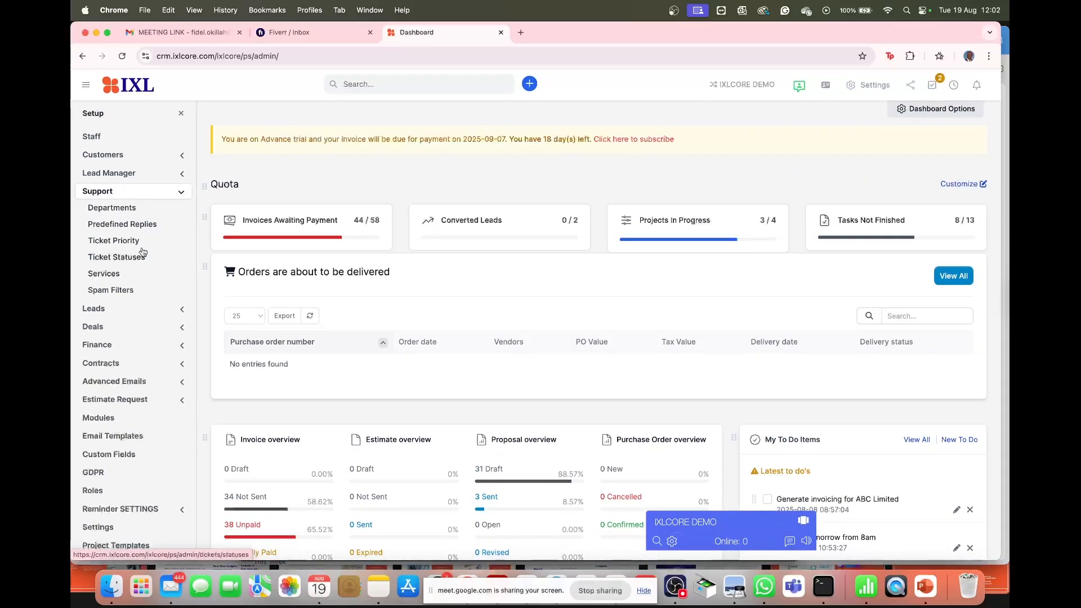
left_click(126, 209)
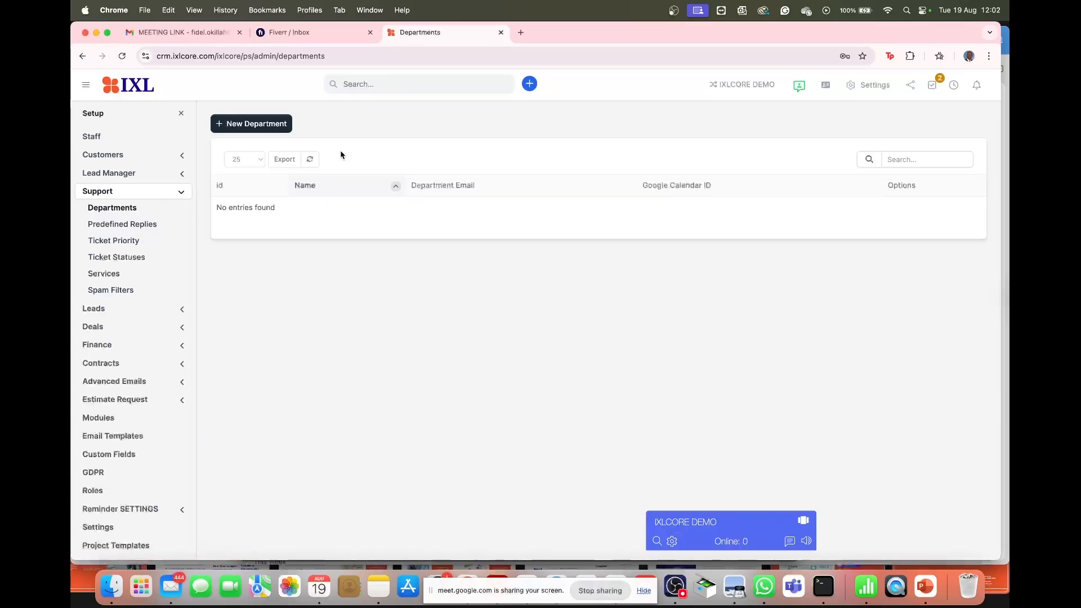
left_click(283, 125)
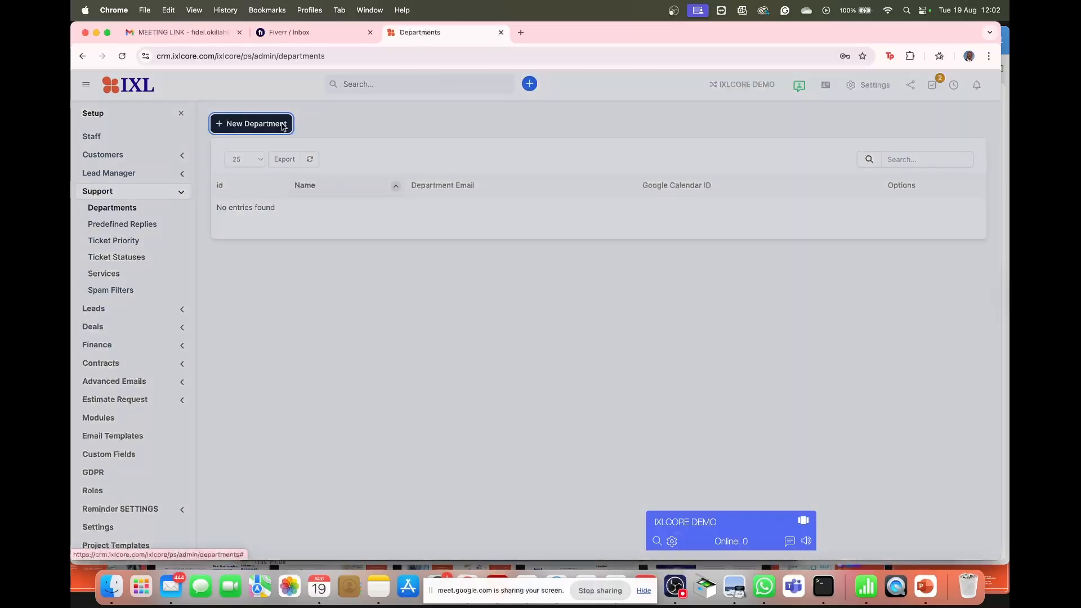
- Name the department 'support' and enter its department email address
left_click(466, 173)
type("support")
left_click(475, 244)
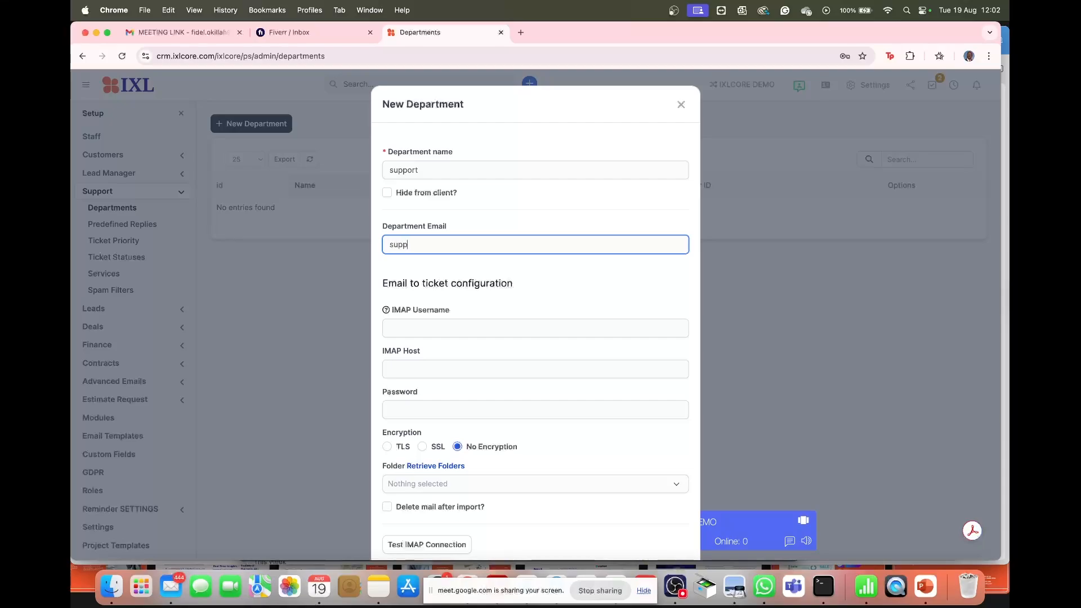
- Set the IMAP username to the same address as the department email
left_click(456, 327)
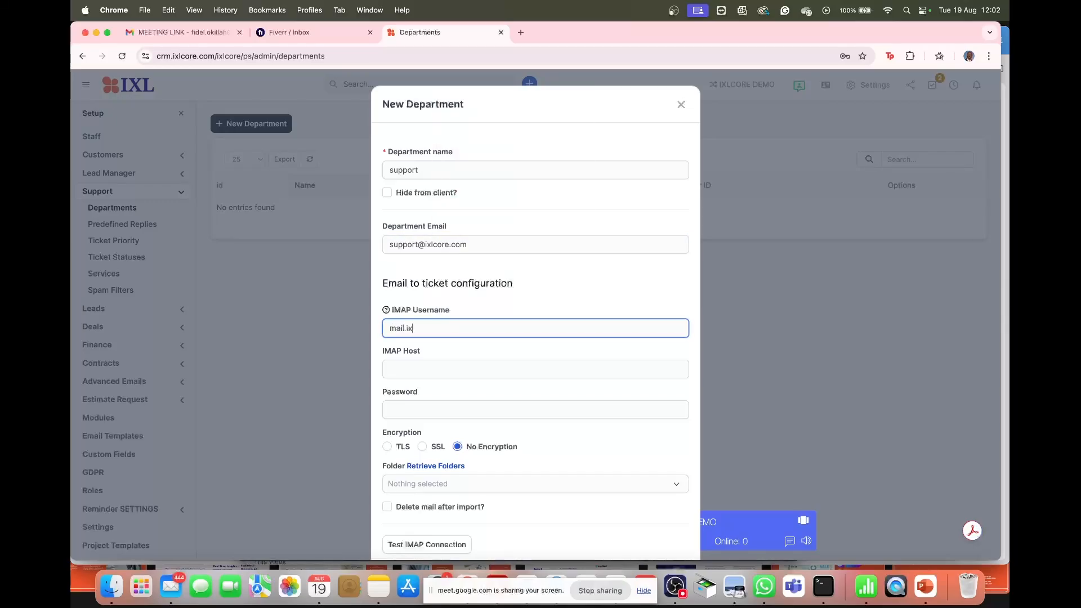
left_click(434, 372)
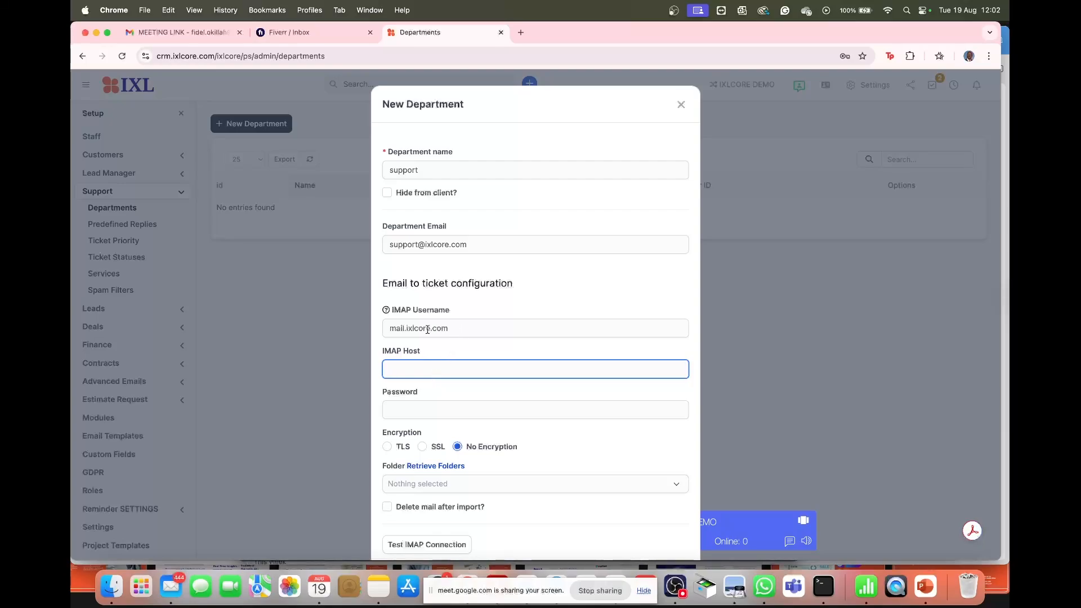
left_click(408, 329)
left_click(474, 242)
left_click_drag(474, 242, 377, 240)
key("cmd+c")
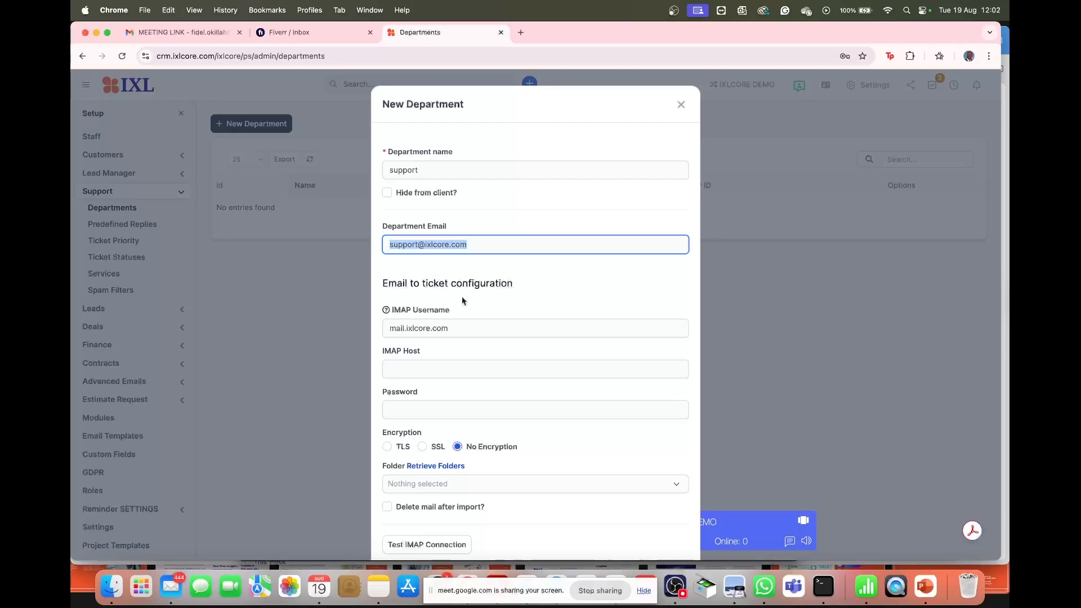
left_click(465, 329)
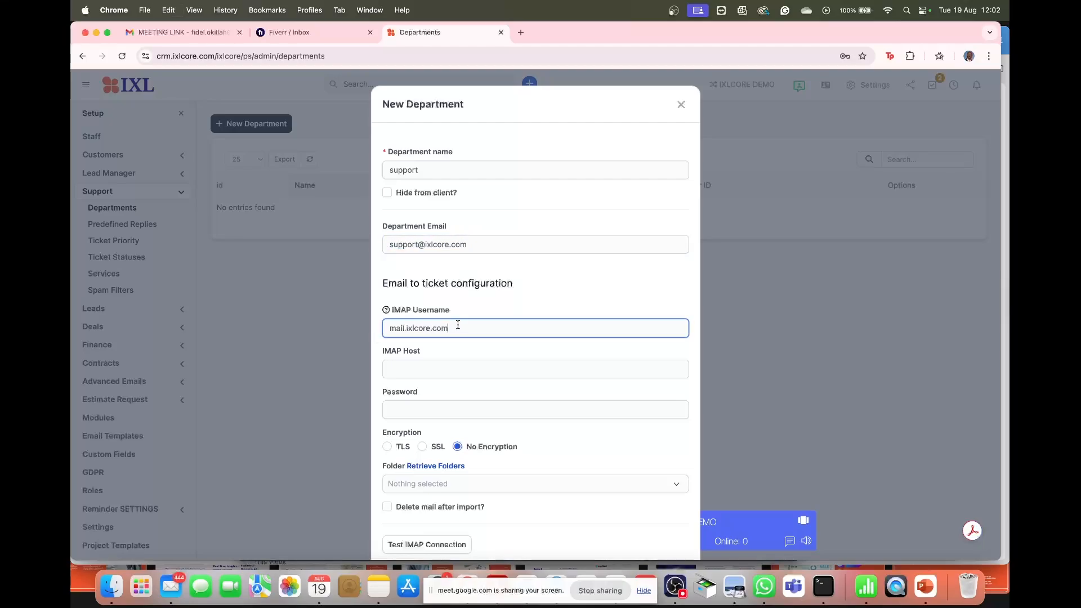
left_click_drag(458, 326, 382, 332)
key("cmd+v")
- Set IMAP host mail.ixlcore.com, enter the mailbox password, and choose TLS encryption
left_click(442, 370)
type("mi")
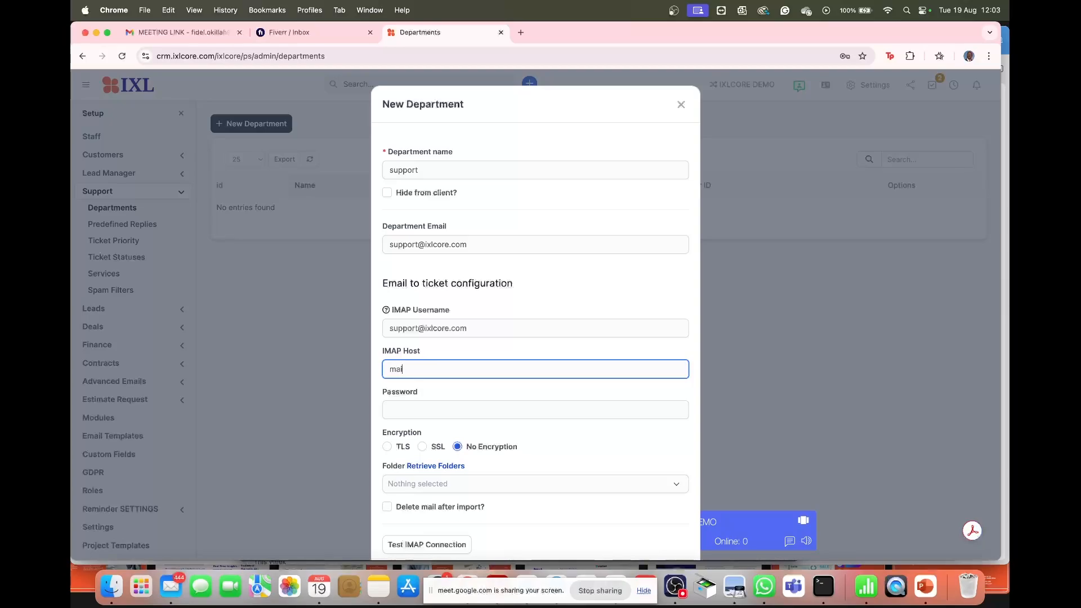
type("il.ixlcore.com")
left_click(438, 413)
type("*******")
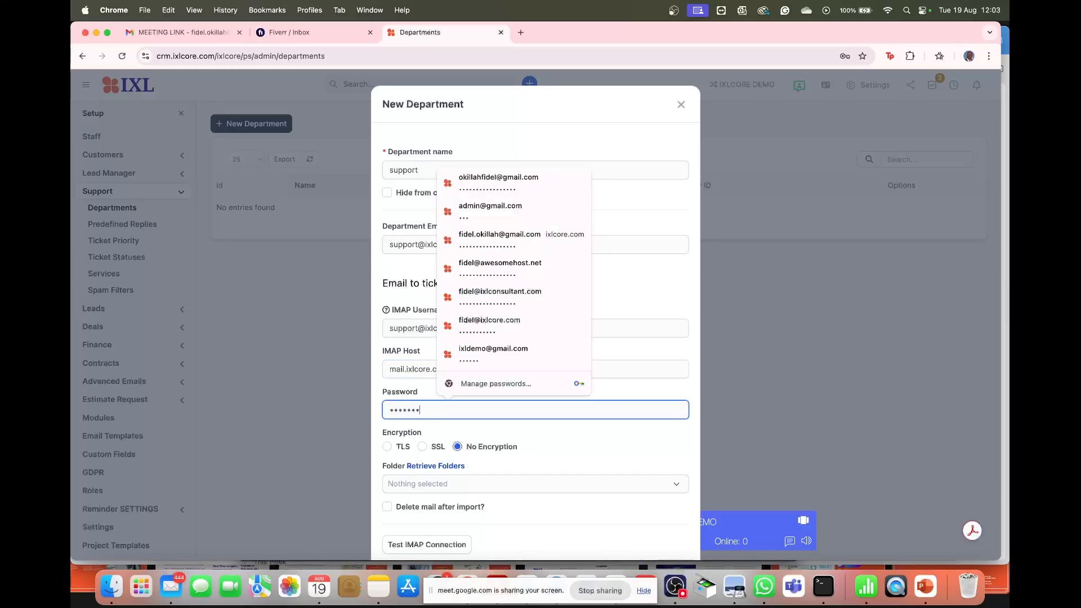
type("****")
left_click(546, 456)
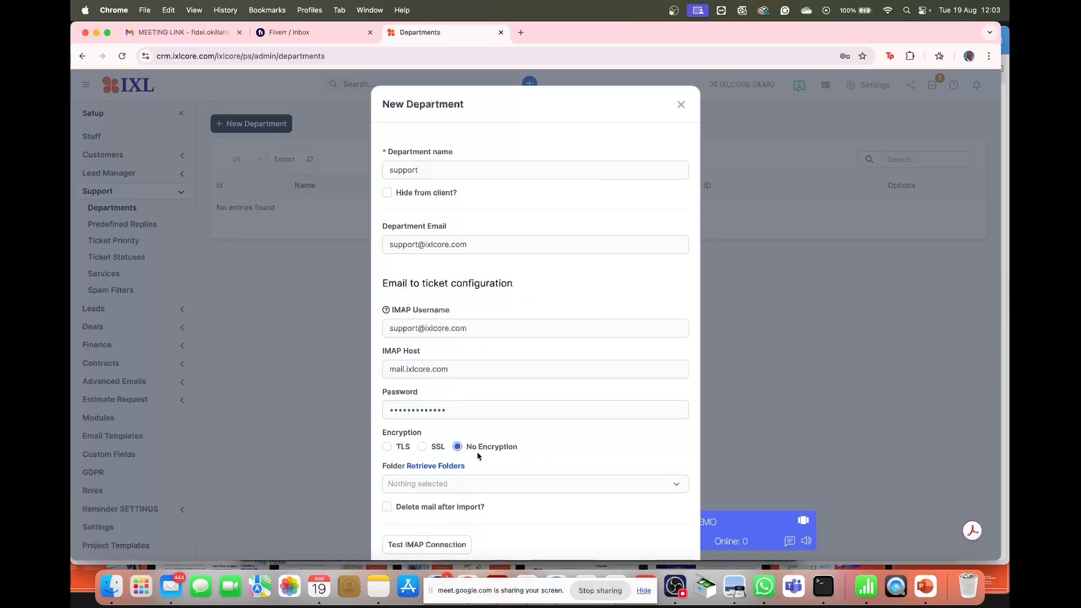
left_click(388, 448)
- Retrieve the mailbox folders and test the IMAP connection
scroll(466, 409, "down", 3)
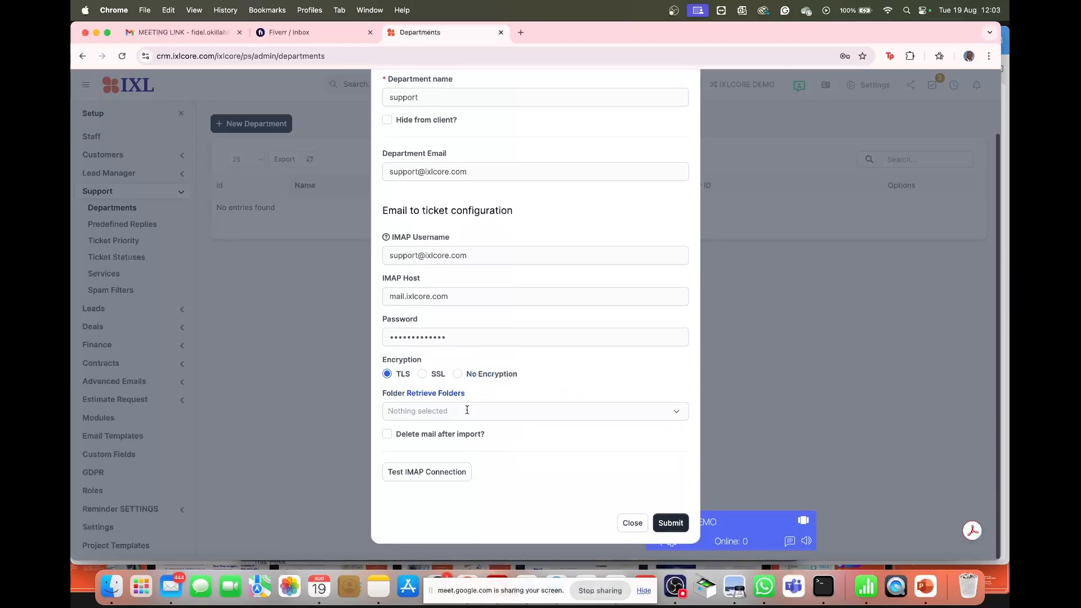
left_click(437, 416)
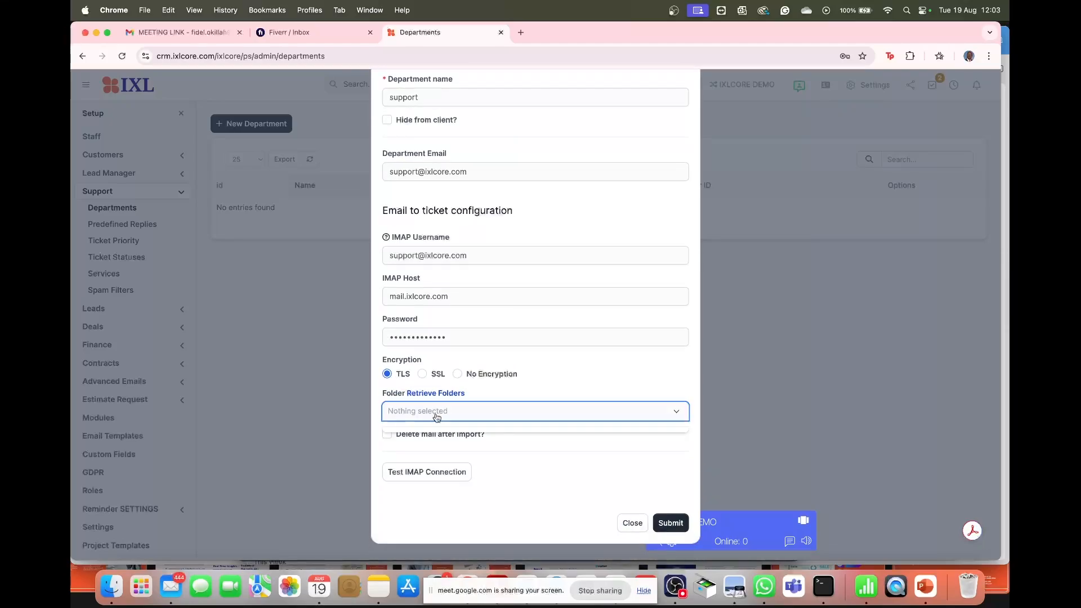
left_click(444, 394)
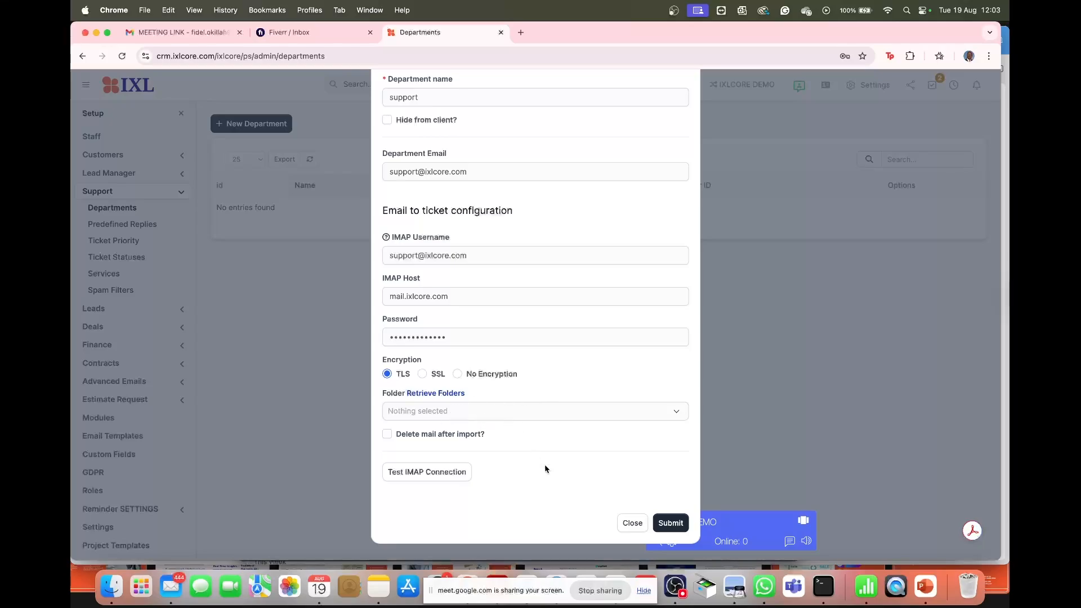
left_click(447, 473)
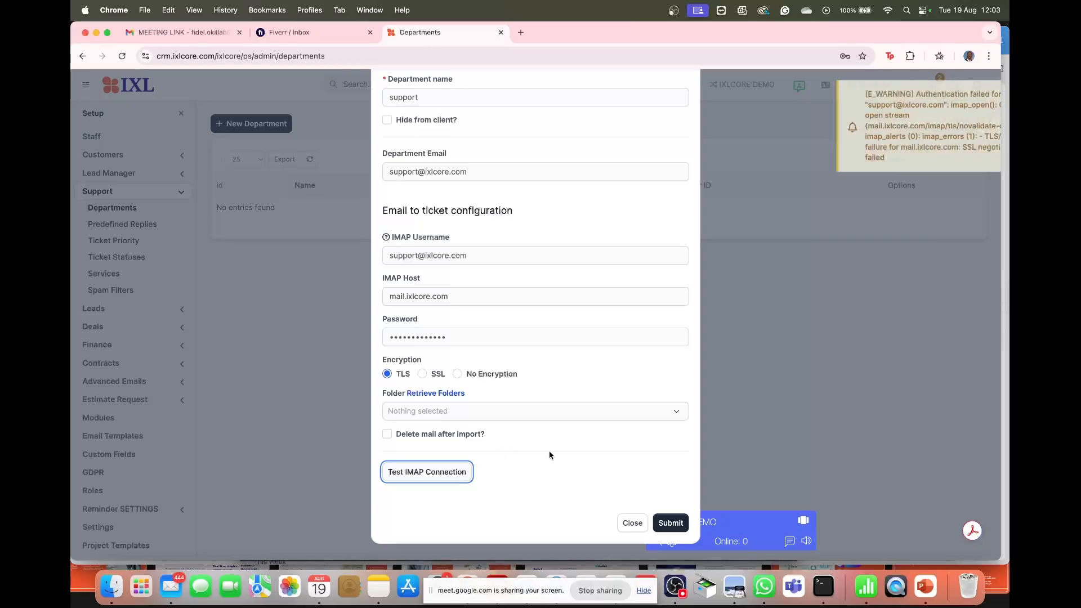
- Submit the support department and dismiss the browser's save-password prompt
left_click_drag(485, 337, 386, 340)
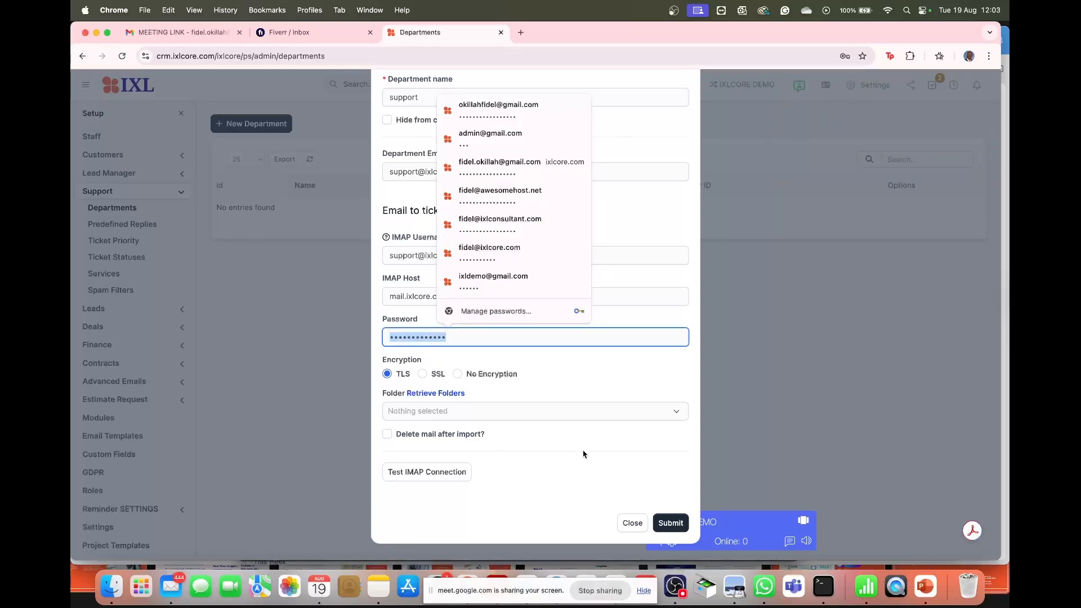
left_click(670, 523)
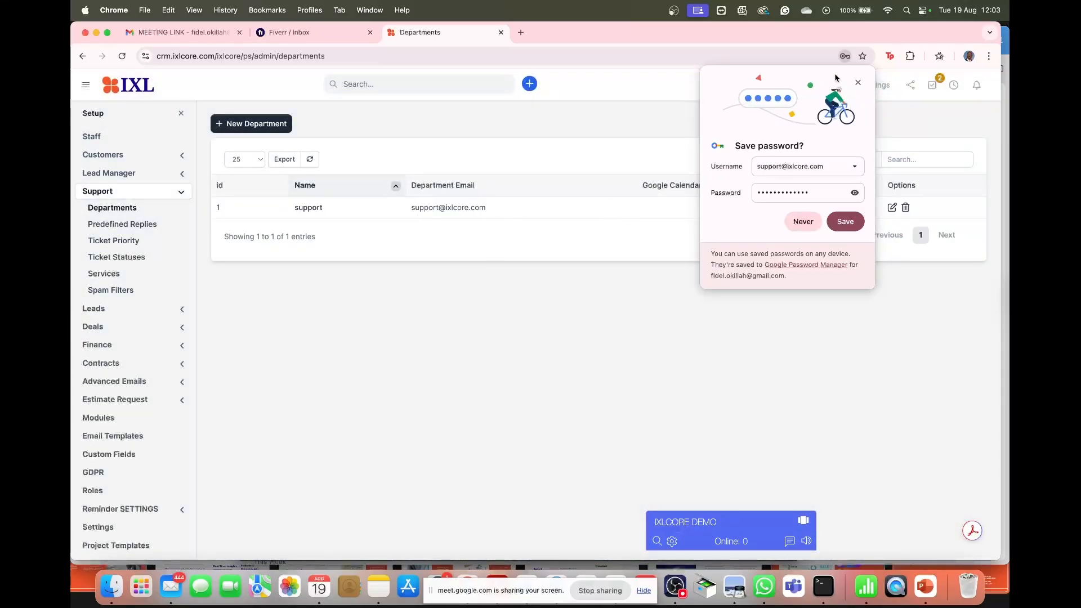
left_click(857, 84)
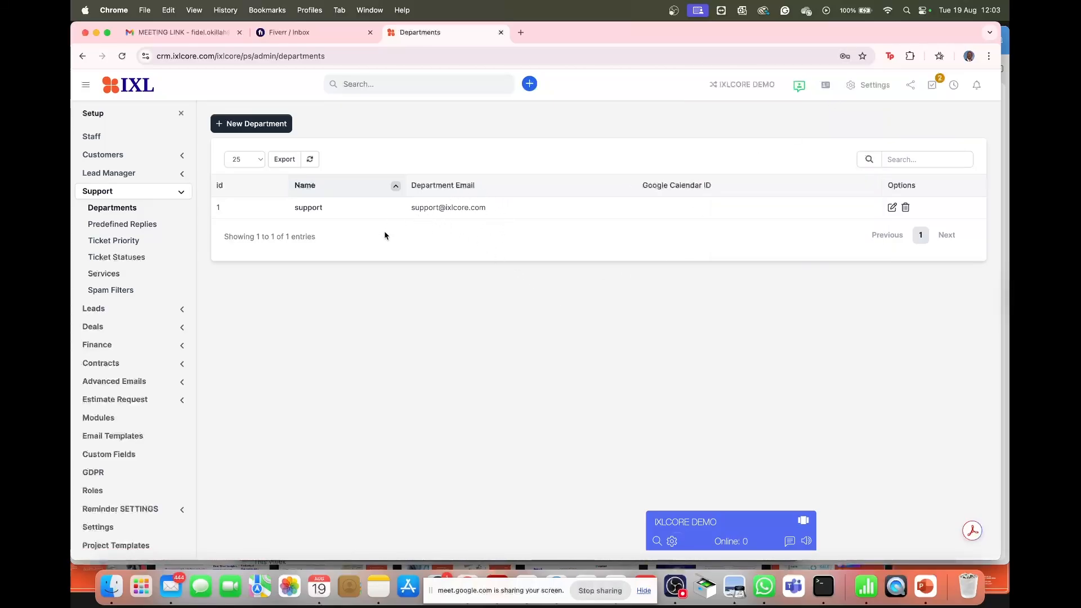
- Create a 'sales' department with no email and dismiss the save-password prompt
left_click(281, 130)
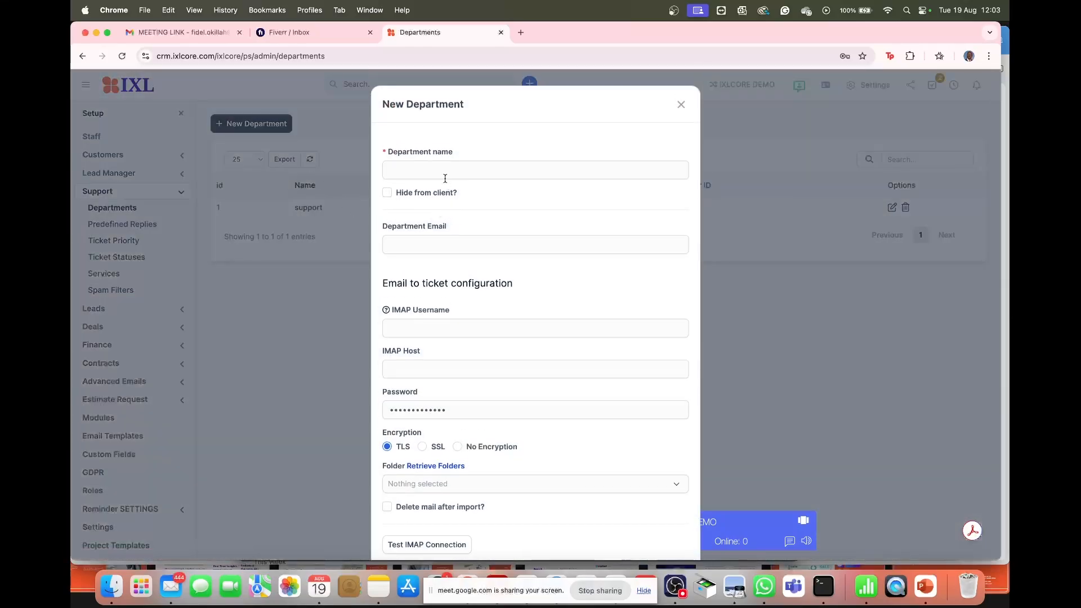
left_click(444, 179)
type("sales")
scroll(613, 274, "down", 3)
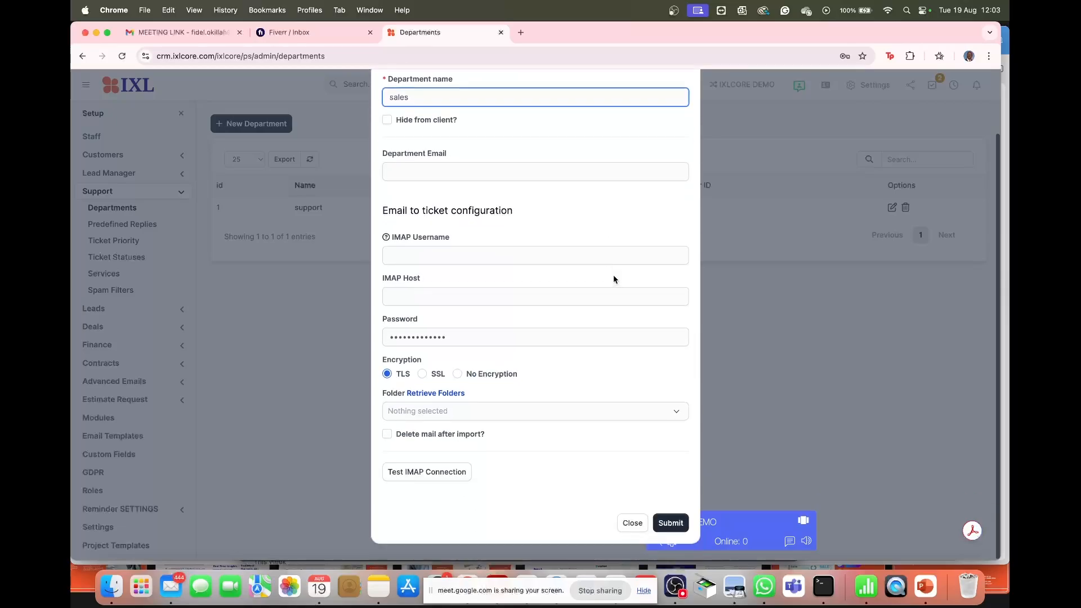
left_click(675, 530)
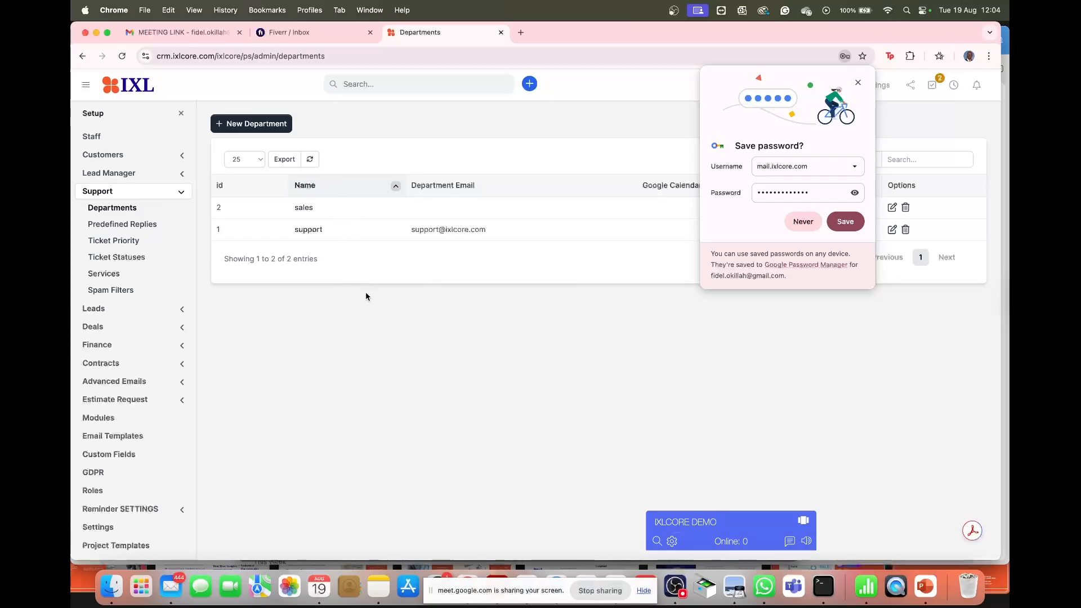
left_click(858, 83)
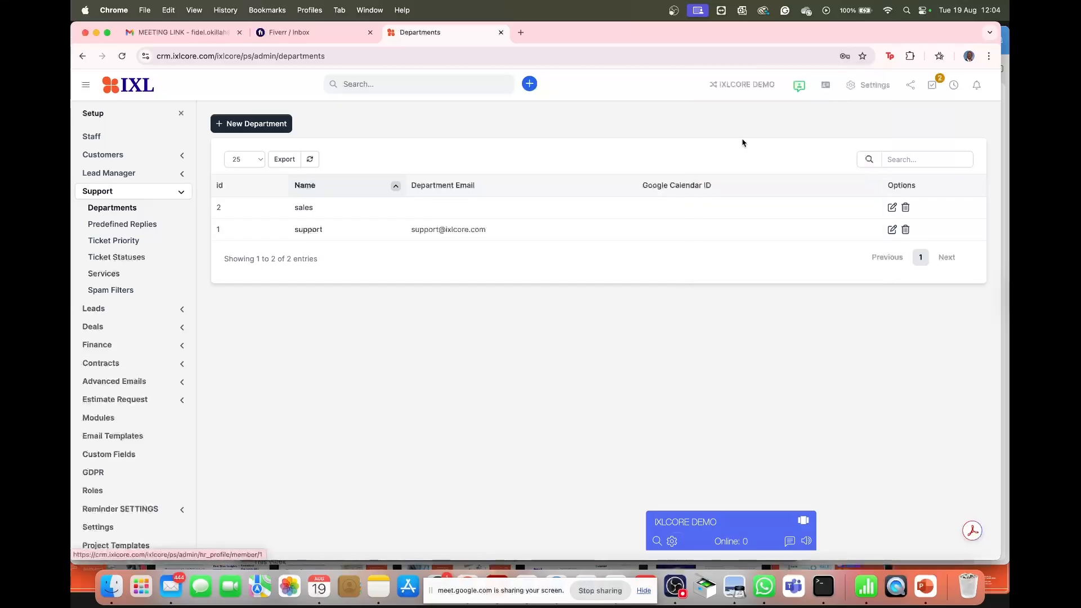
- Start a new predefined reply named 'Welcome'
left_click(135, 225)
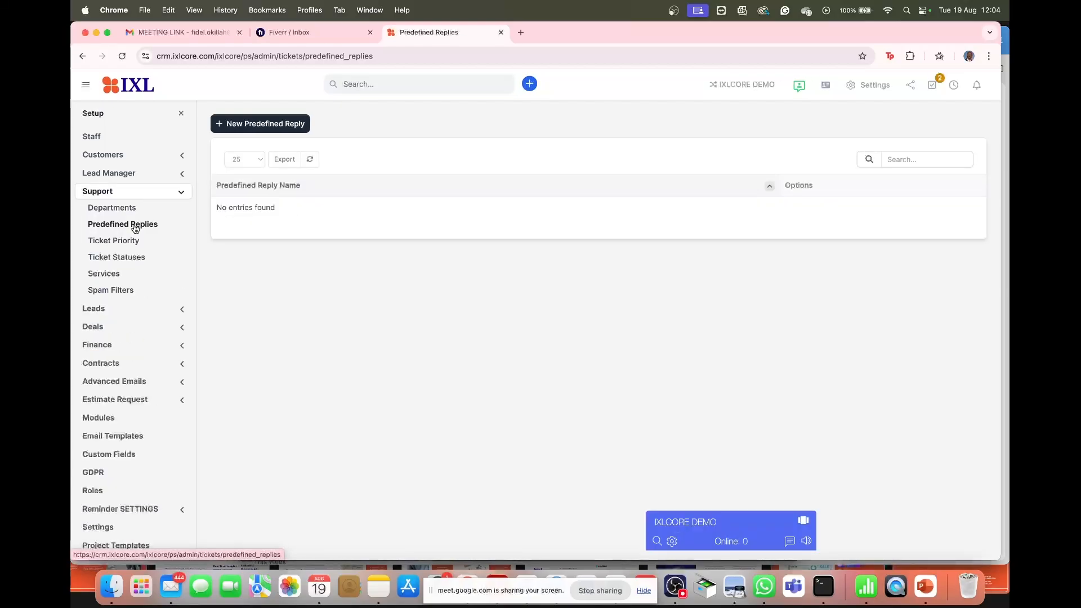
left_click(239, 127)
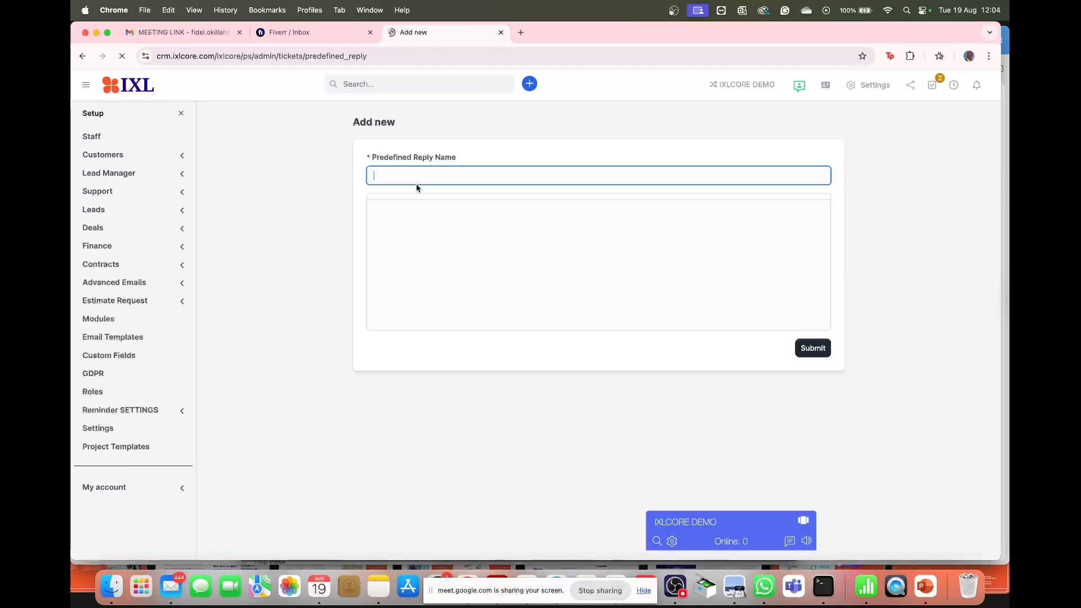
type("Welcome")
- Write the reply body thanking customers for reaching out to IXL and promising a quick response
left_click(418, 257)
type("Thank for reachin gto")
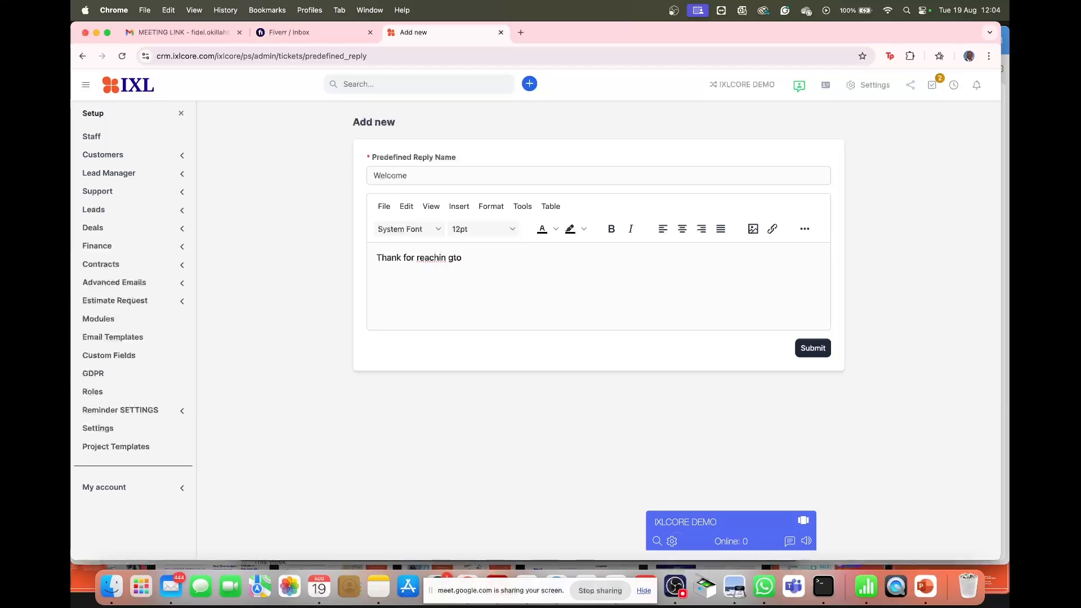
key("BackSpace")
key("BackSpace")
type("t")
type("ou")
type("t to IX")
type("L")
type(", our su")
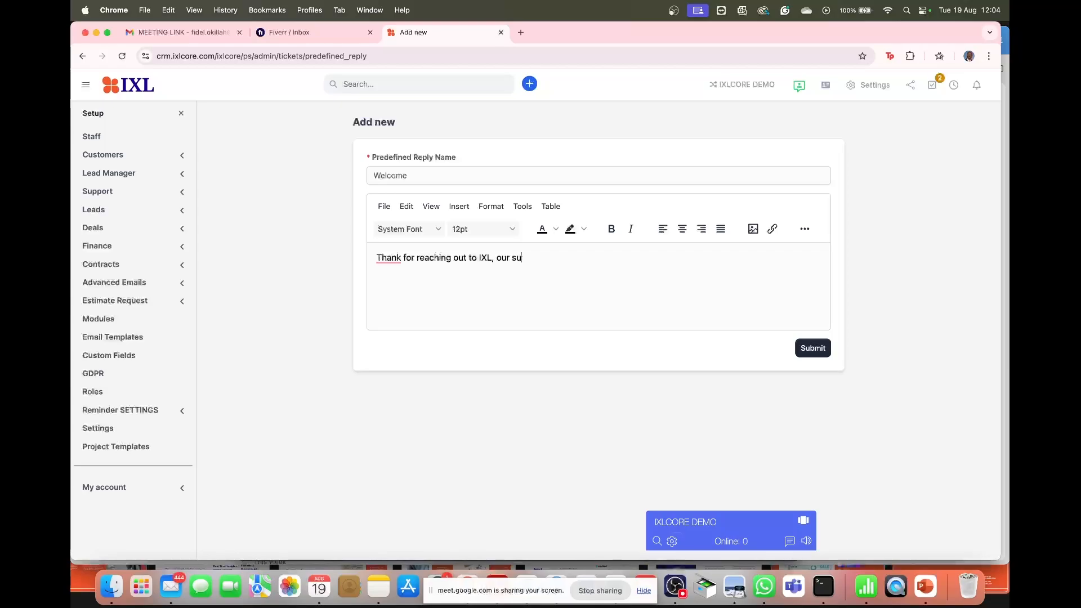
type("pport team will re")
type("ach ou thsor")
type("t")
key("BackSpace")
key("BackSpace")
key("BackSpace")
key("BackSpace")
key("BackSpace")
key("BackSpace")
key("BackSpace")
type("t shsort")
key("BackSpace")
key("BackSpace")
key("BackSpace")
type("ortly.")
- Sign the reply 'Regards, IXLCORE' on separate lines and save it
key("Return")
key("Return")
type("Reg")
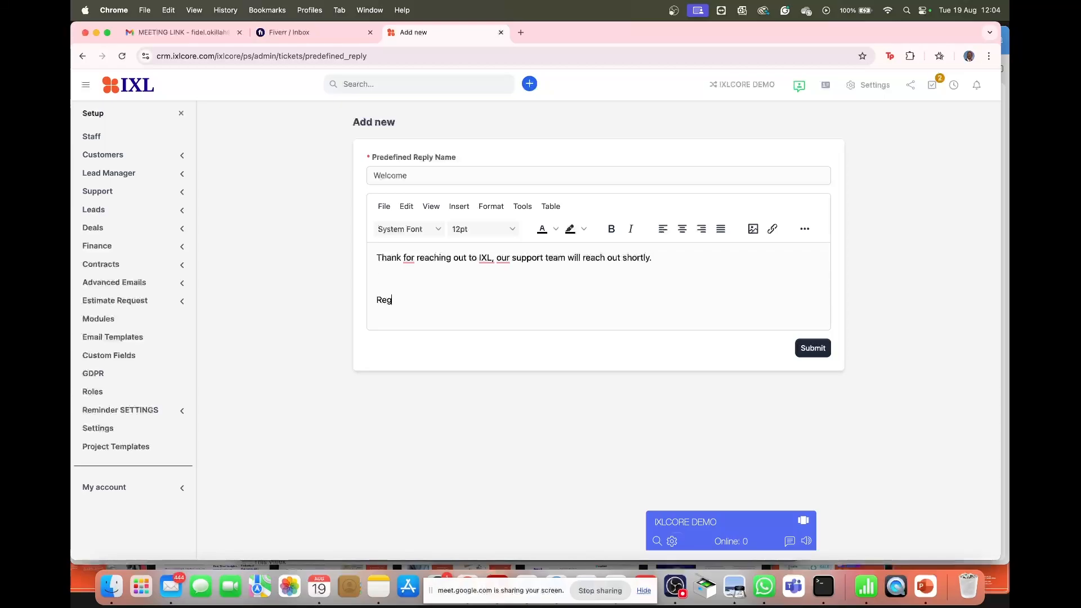
type("ards,")
key("Return")
type("Awesome")
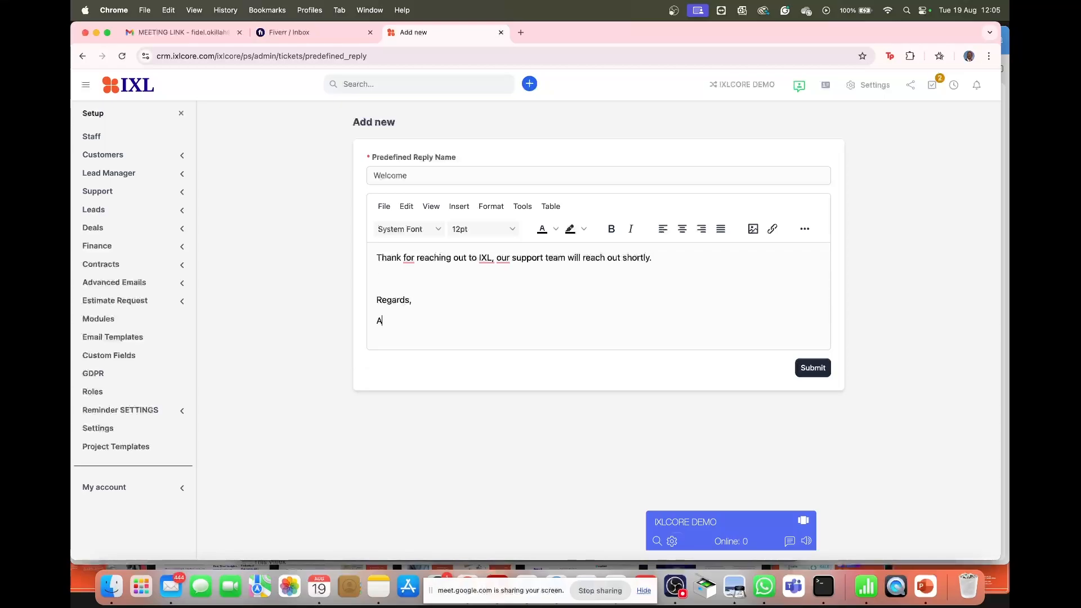
key("BackSpace")
key("BackSpace")
type("IXLCORE")
left_click(802, 367)
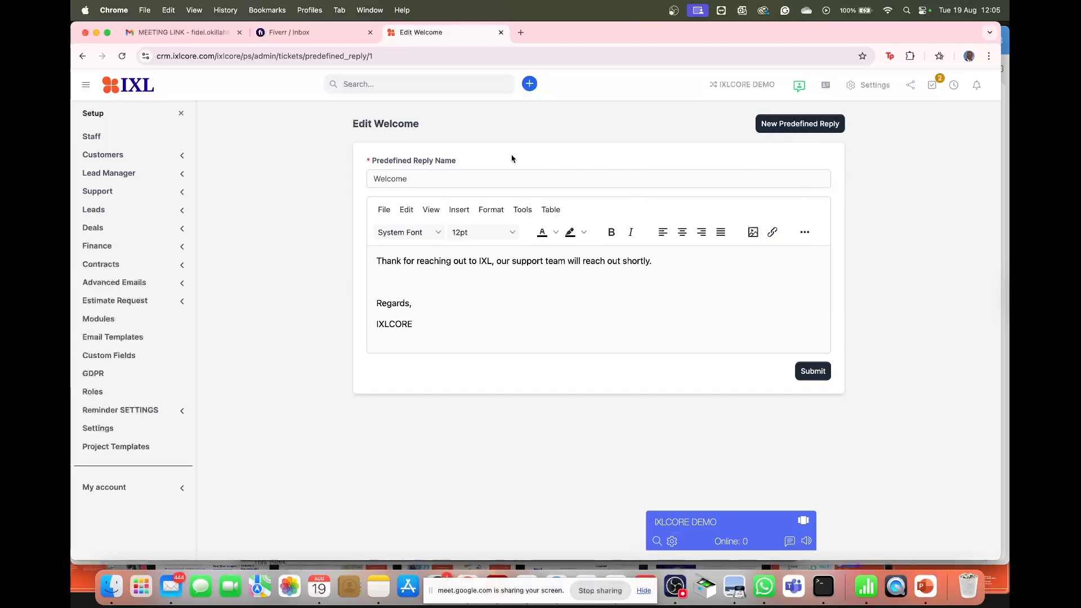
- Browse Ticket Priority, Ticket Statuses and Services settings, ending on Spam Filters' empty Blocked Senders
left_click(181, 195)
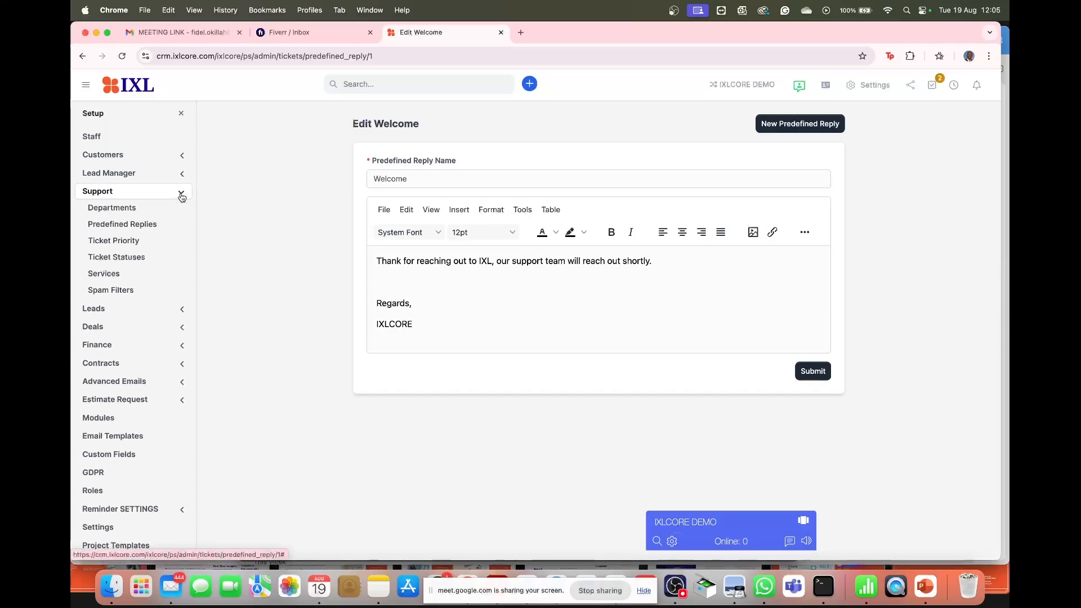
left_click(121, 242)
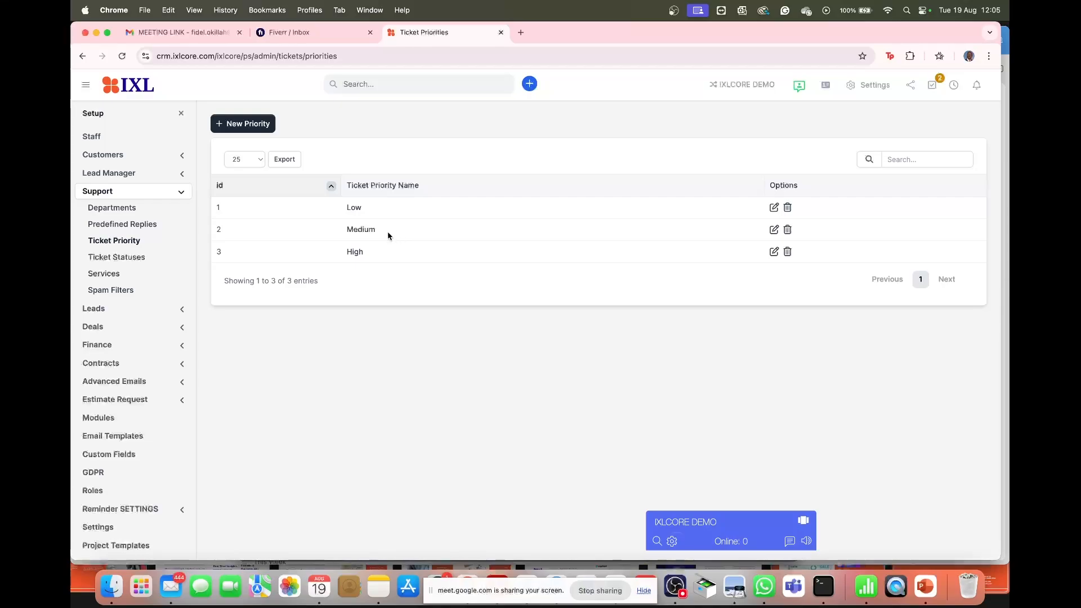
left_click(131, 263)
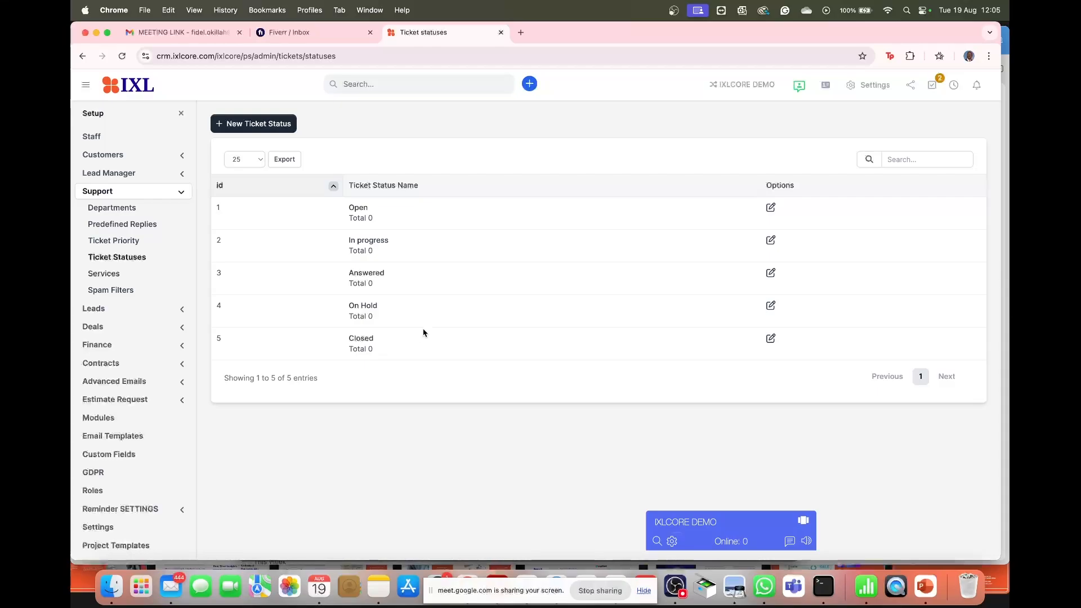
left_click(109, 275)
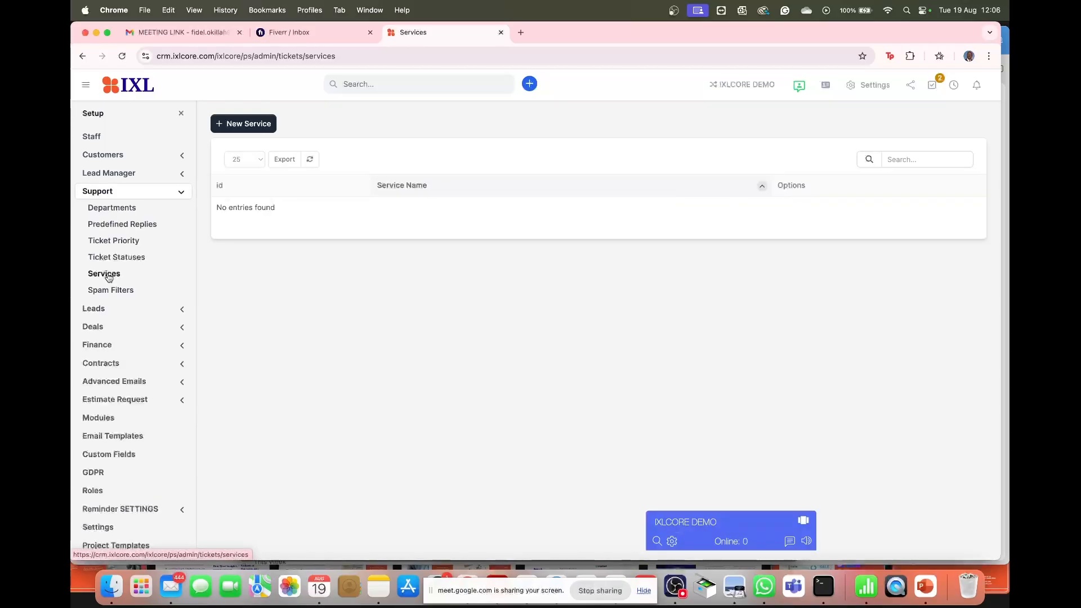
left_click(121, 296)
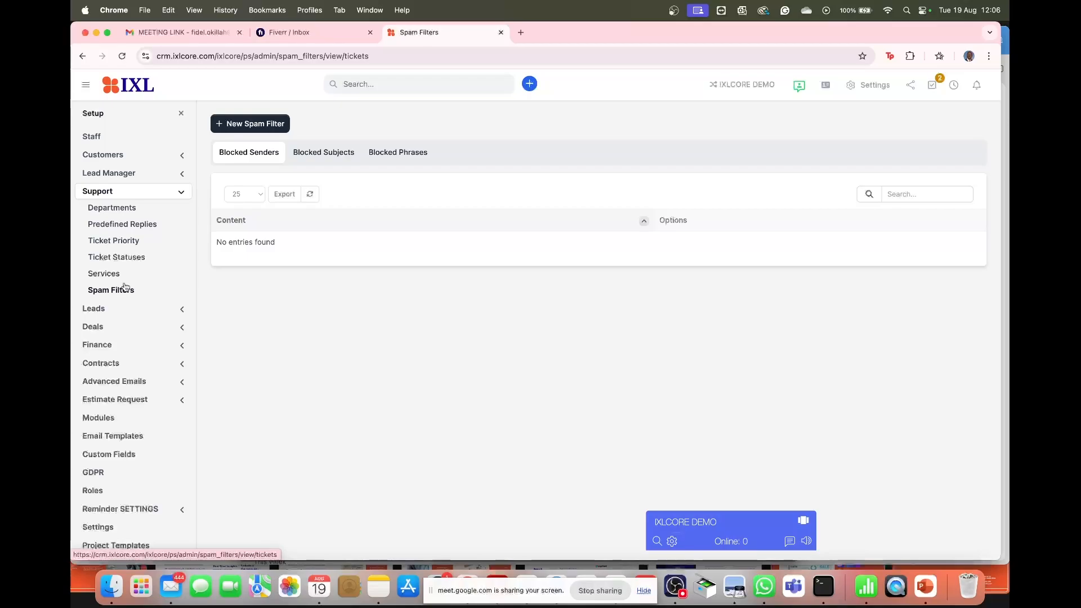
- Check the empty Blocked Phrases and Blocked Subjects lists, then close the Setup menu
left_click(394, 155)
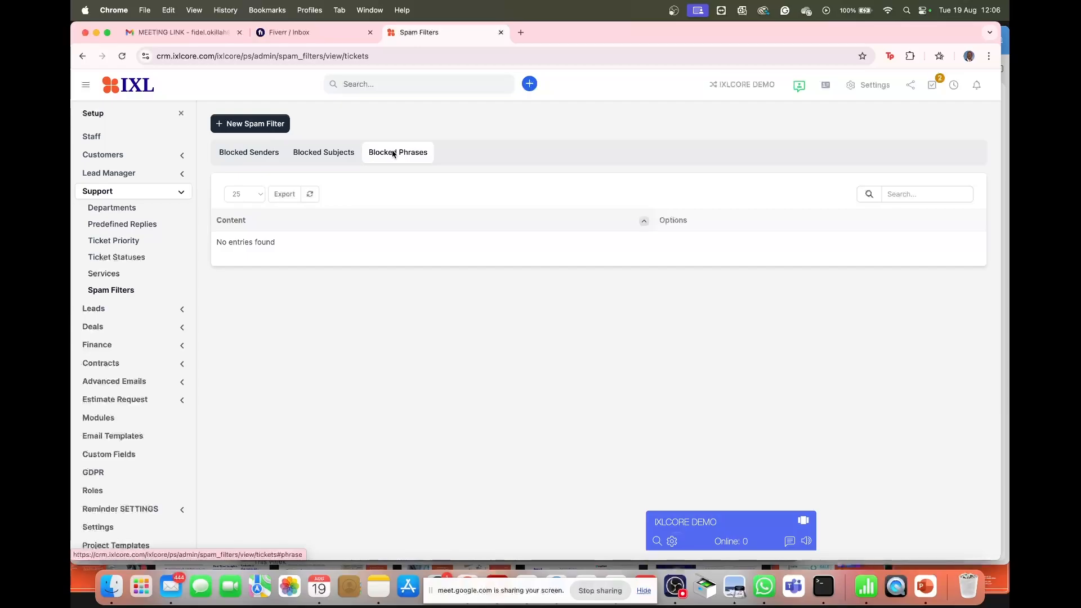
left_click(326, 158)
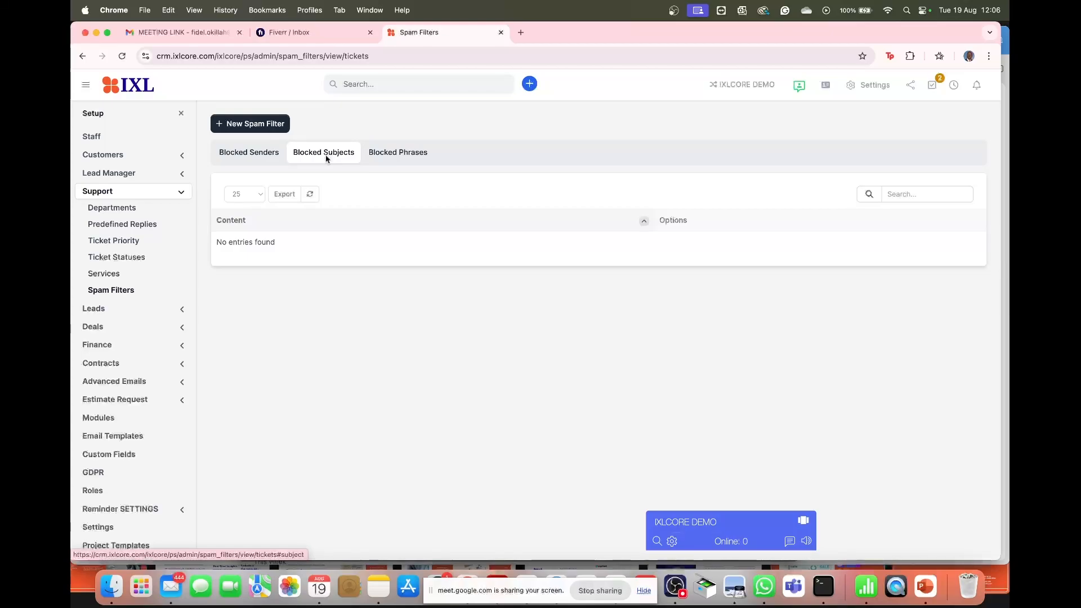
left_click(179, 192)
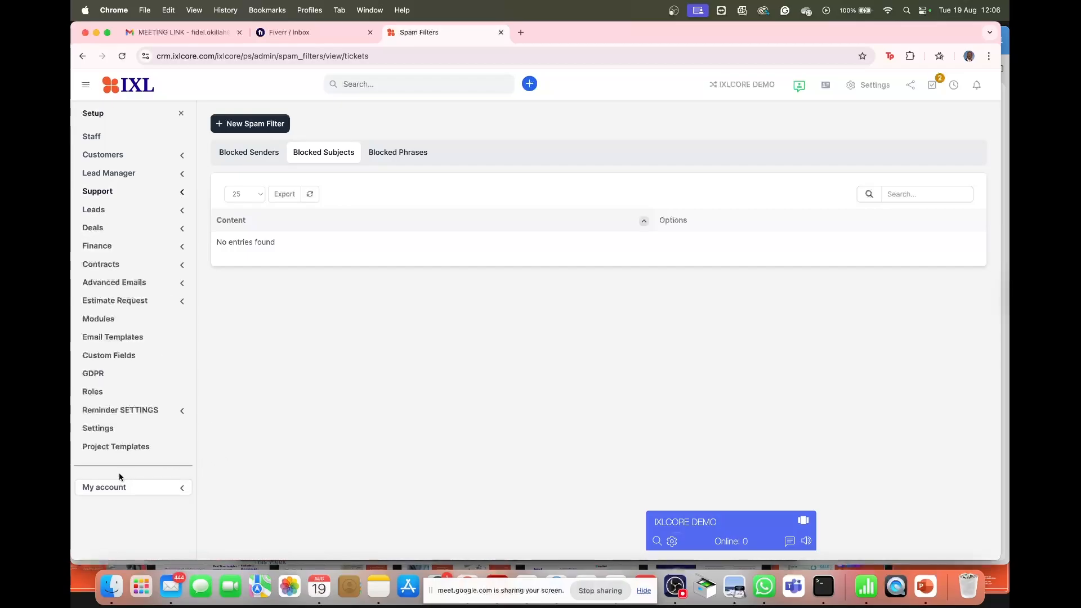
left_click(182, 114)
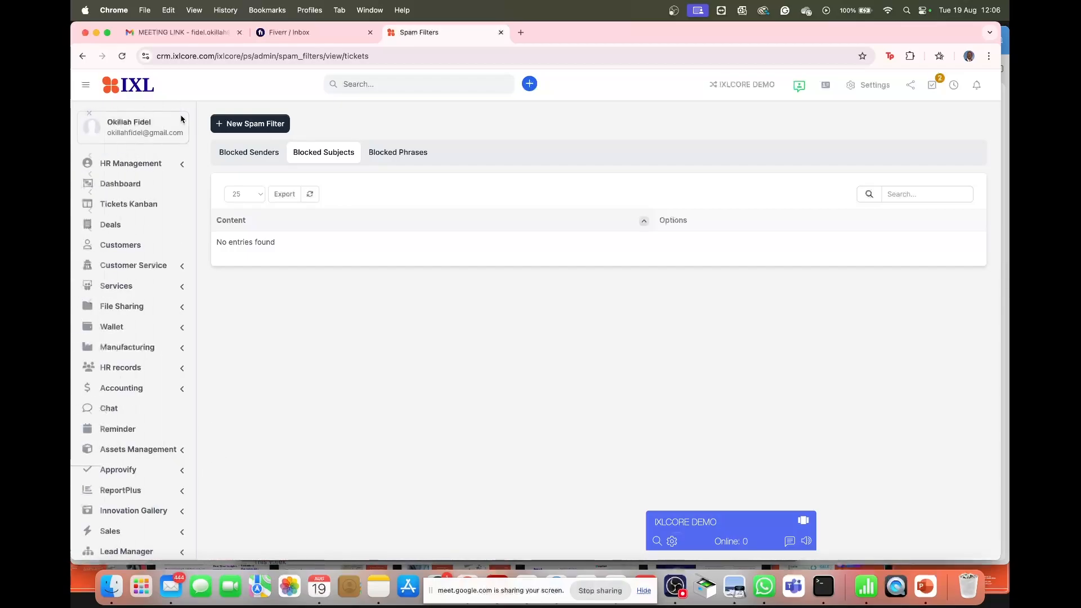
left_click(137, 251)
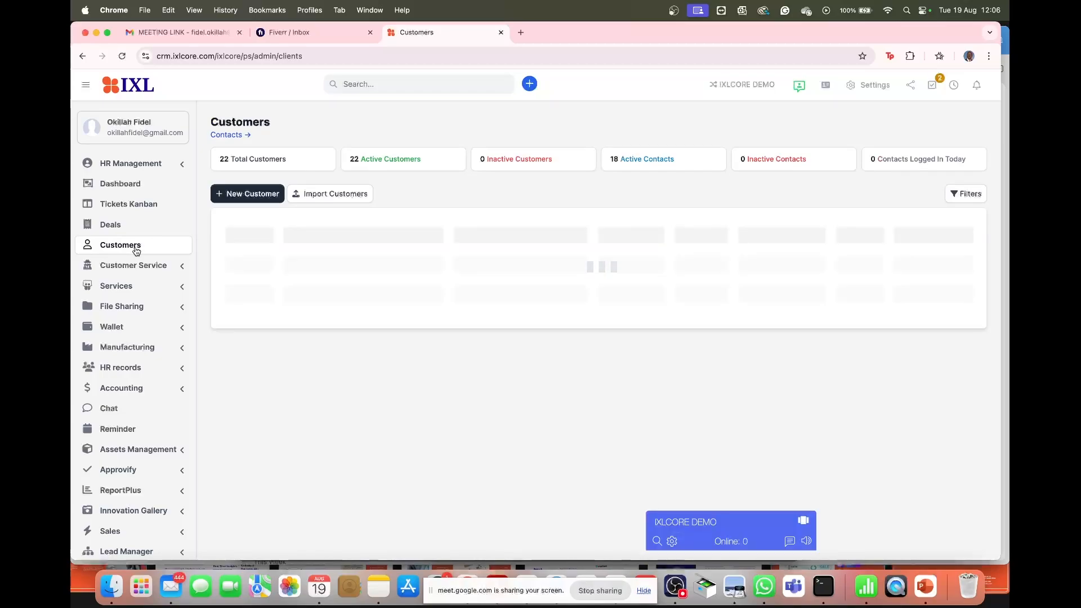
mouse_move(273, 293)
left_click(280, 292)
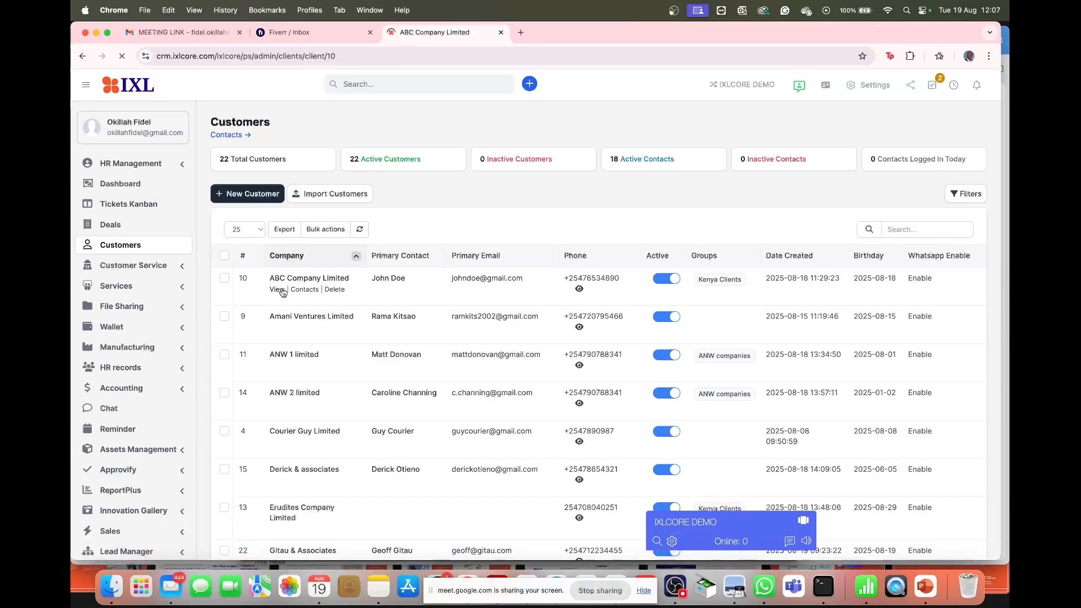
scroll(293, 281, "down", 5)
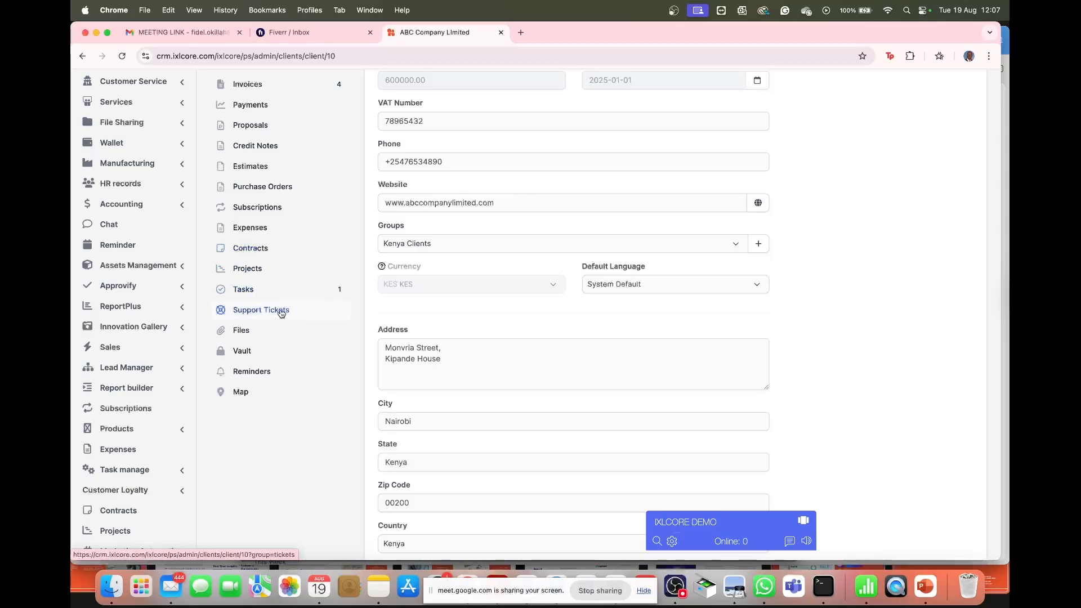
- From ABC Company Limited's Support Tickets, start a new ticket for the second contact
left_click(259, 313)
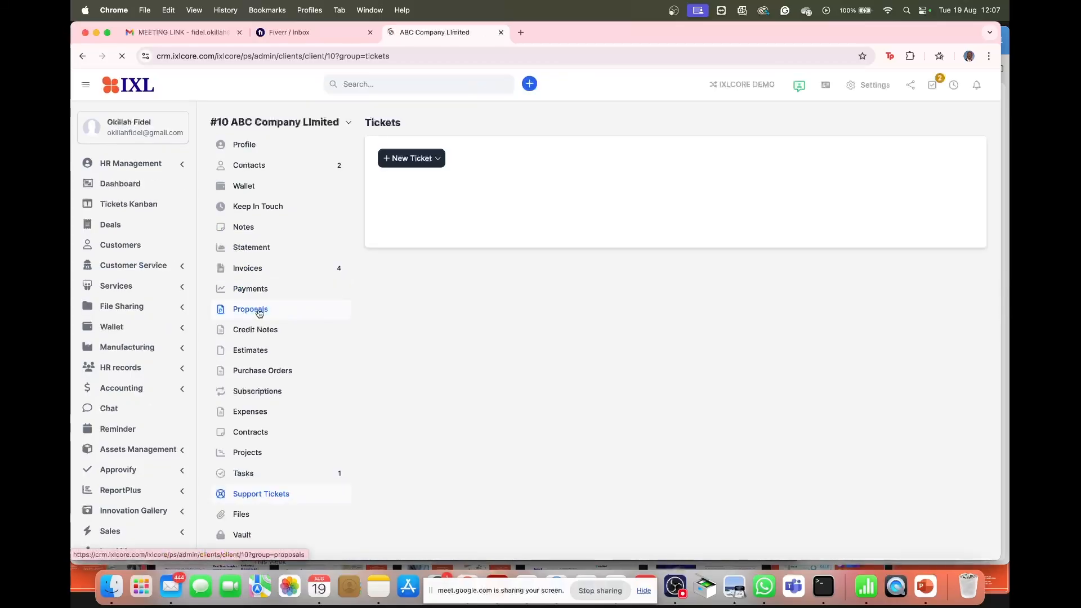
left_click(433, 161)
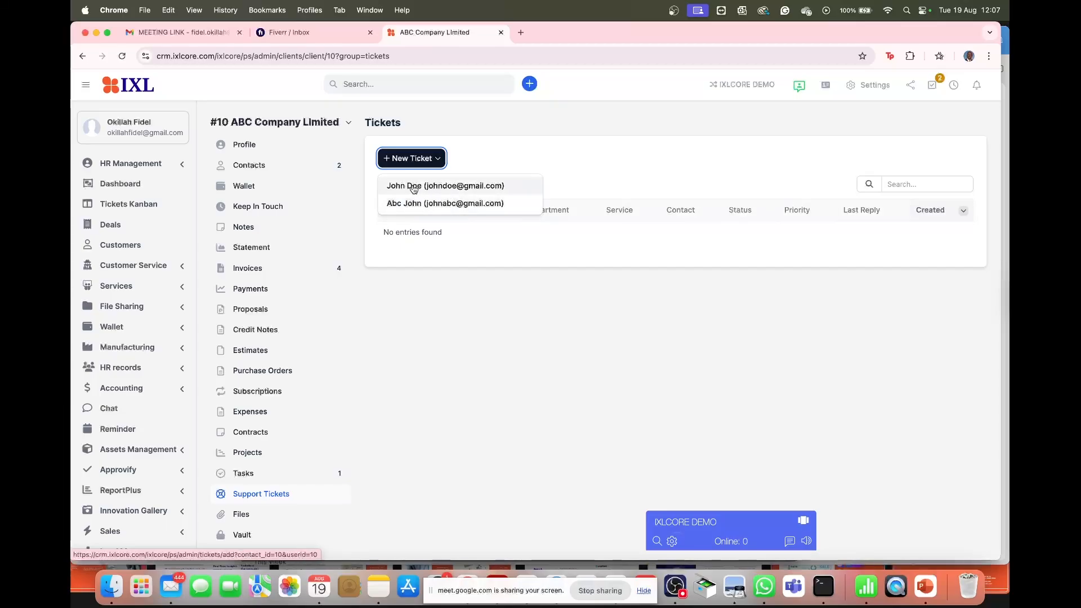
left_click(440, 204)
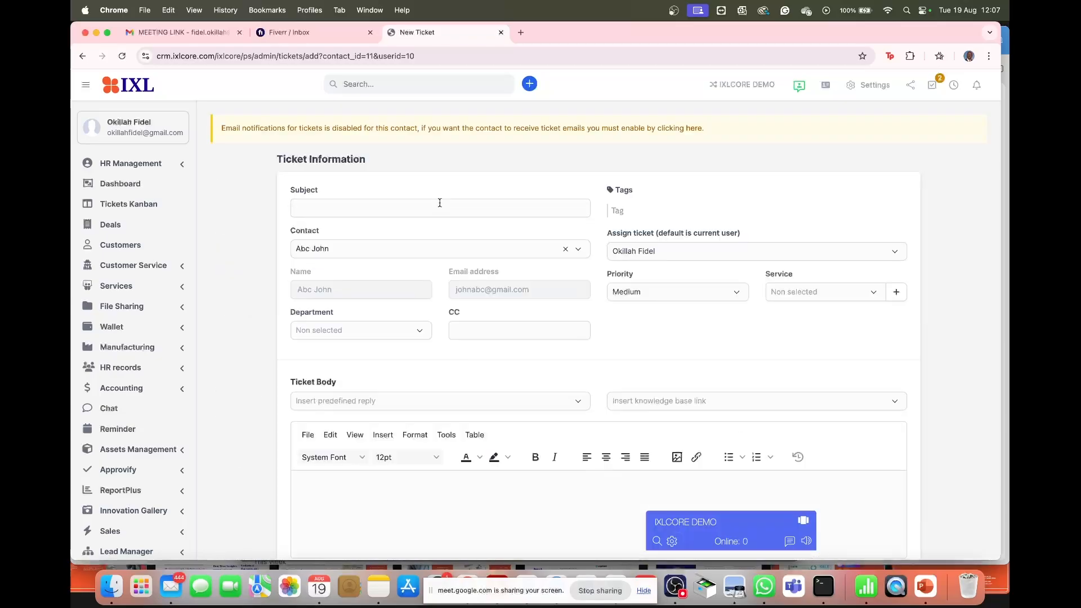
- Enter the subject 'I cannot log in' and set the department to support
left_click(405, 212)
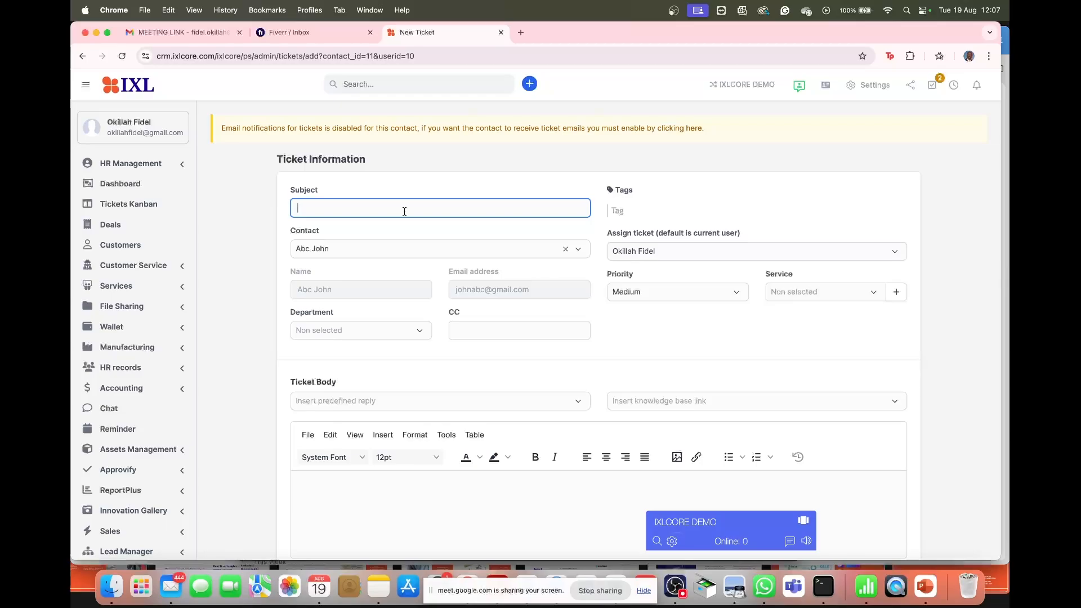
type("I cannot log in")
left_click(374, 330)
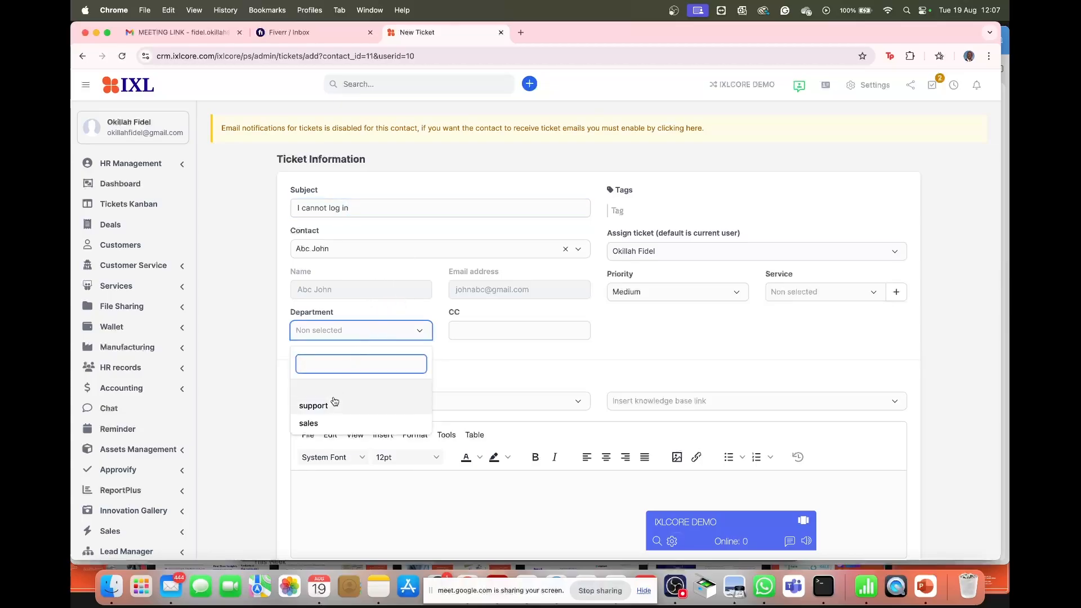
left_click(333, 404)
left_click(481, 333)
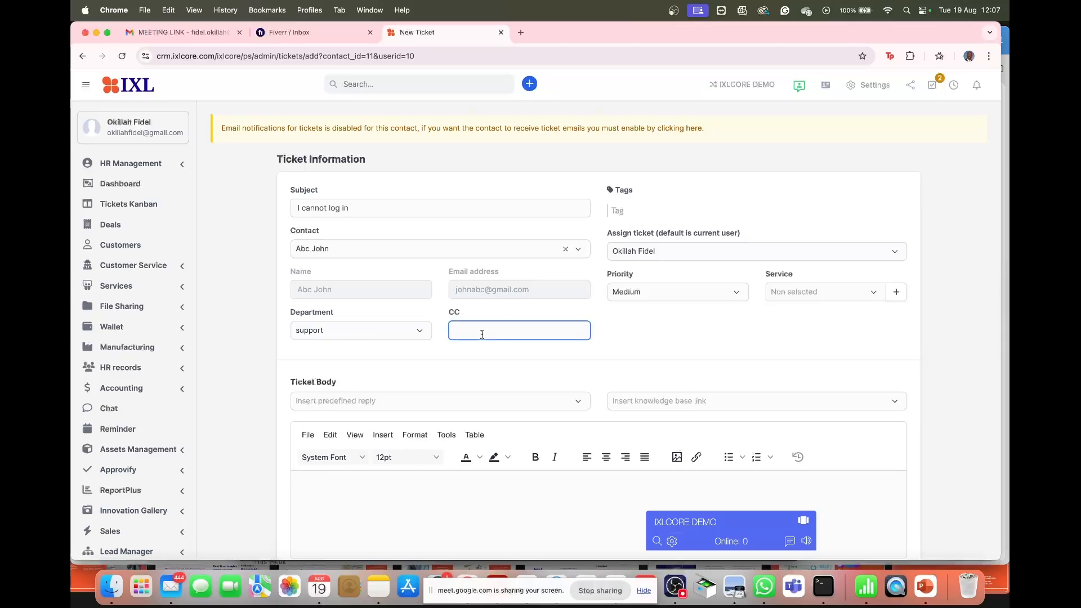
- Assign the ticket to the other staff member instead of the current user
left_click(664, 255)
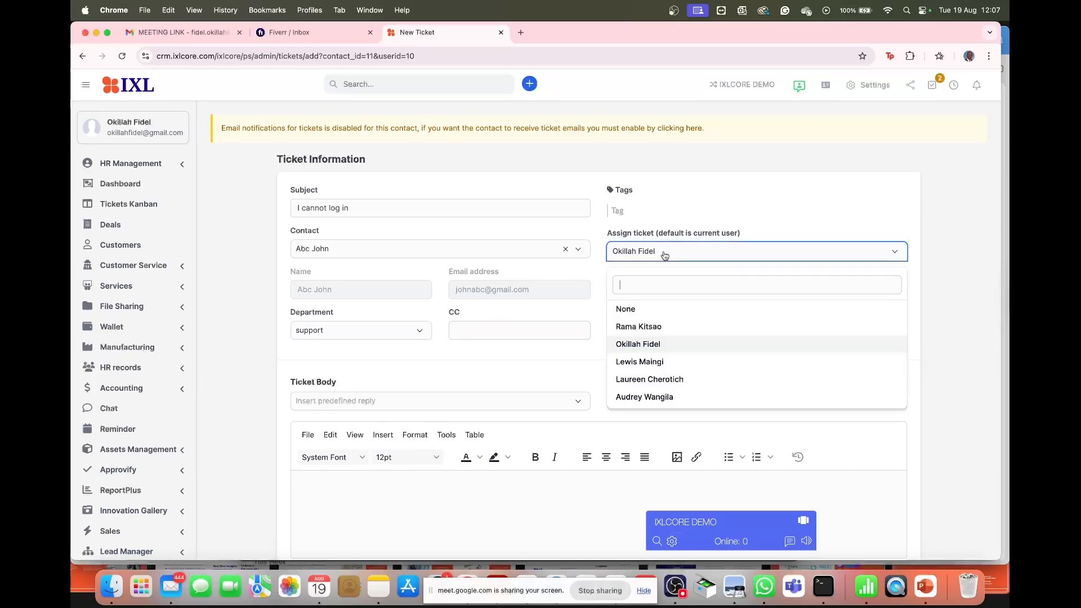
left_click(652, 363)
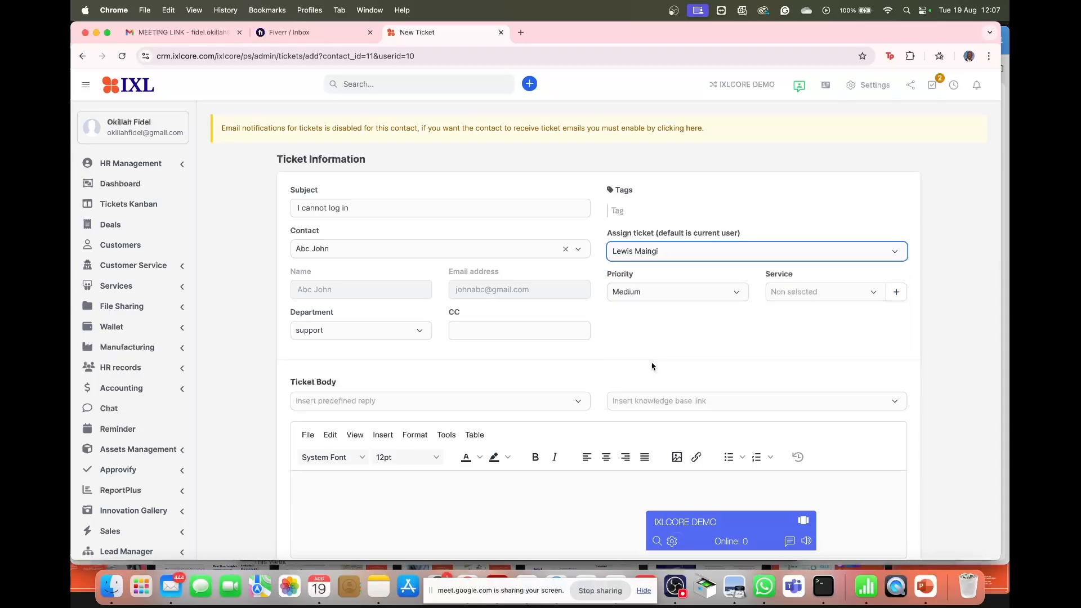
scroll(672, 338, "down", 1)
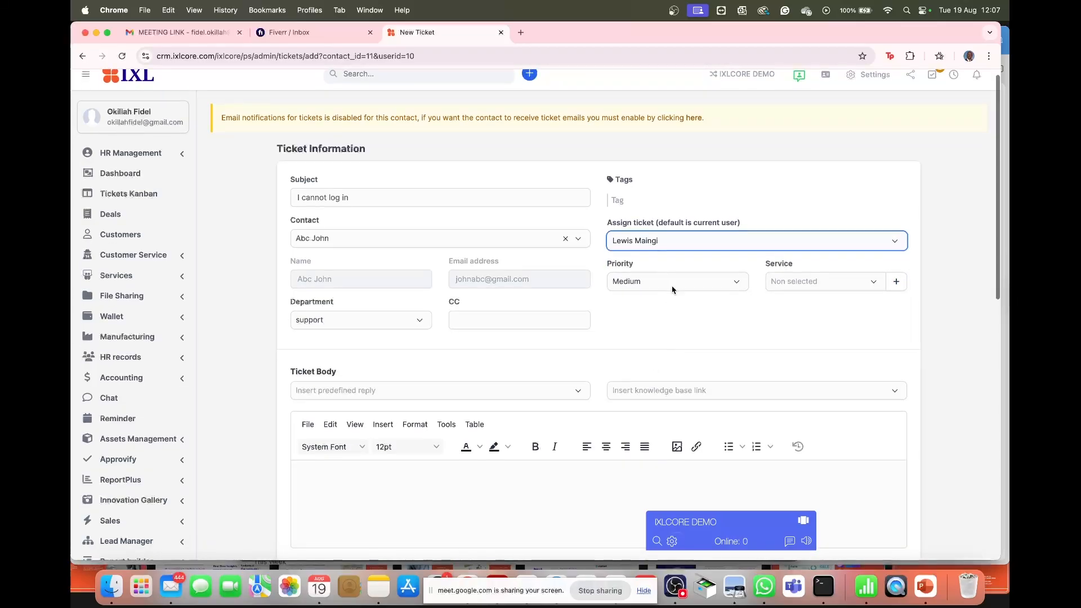
left_click(692, 242)
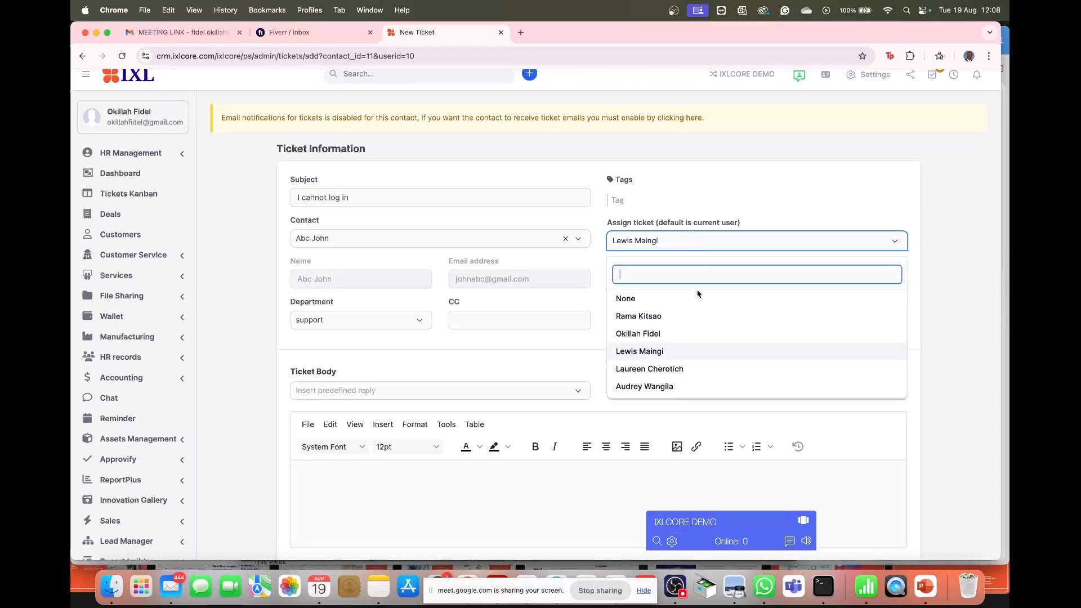
left_click(681, 336)
left_click(683, 247)
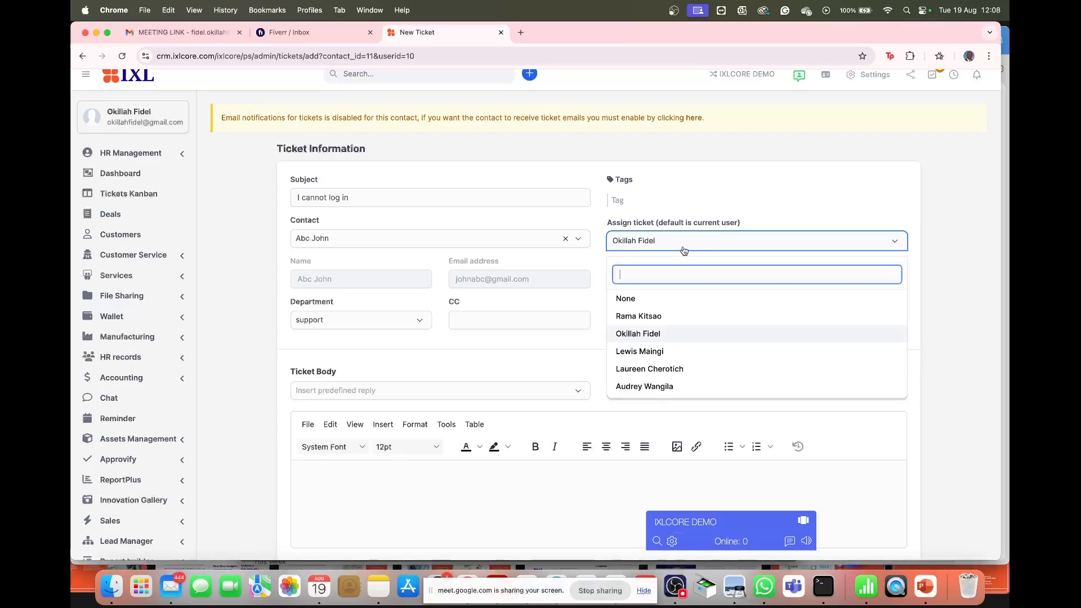
left_click(639, 354)
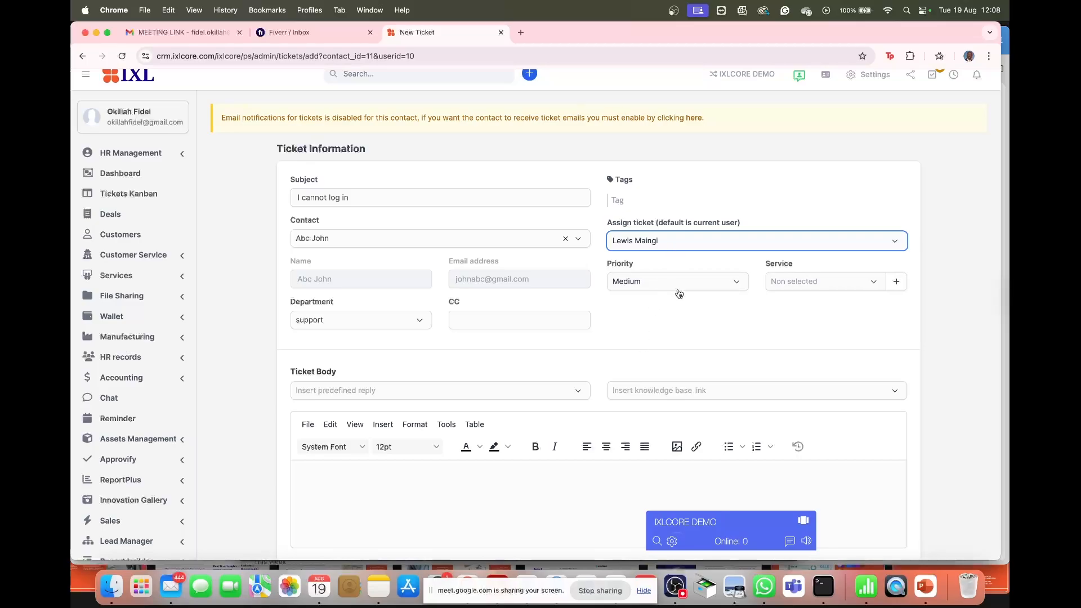
scroll(678, 293, "down", 3)
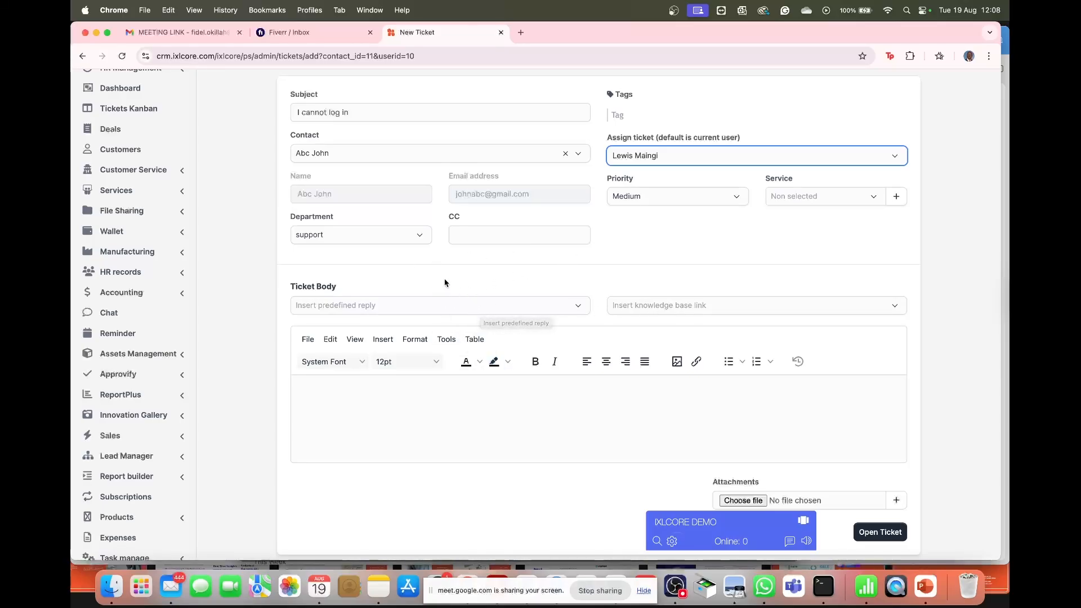
- Write 'Please assist the client' as the ticket body and open the ticket
left_click(483, 307)
left_click(481, 307)
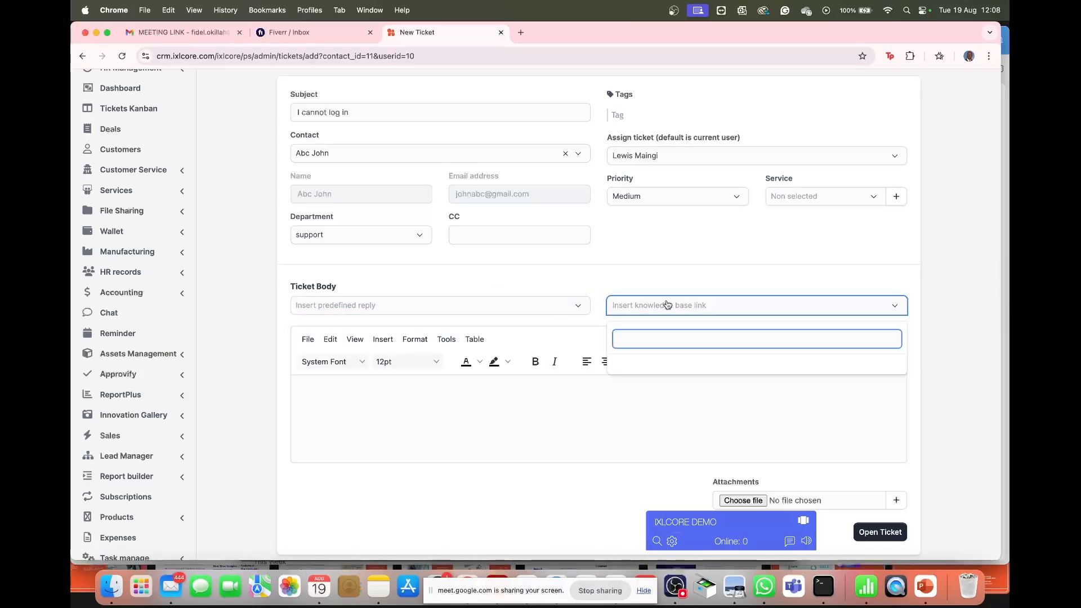
left_click(614, 277)
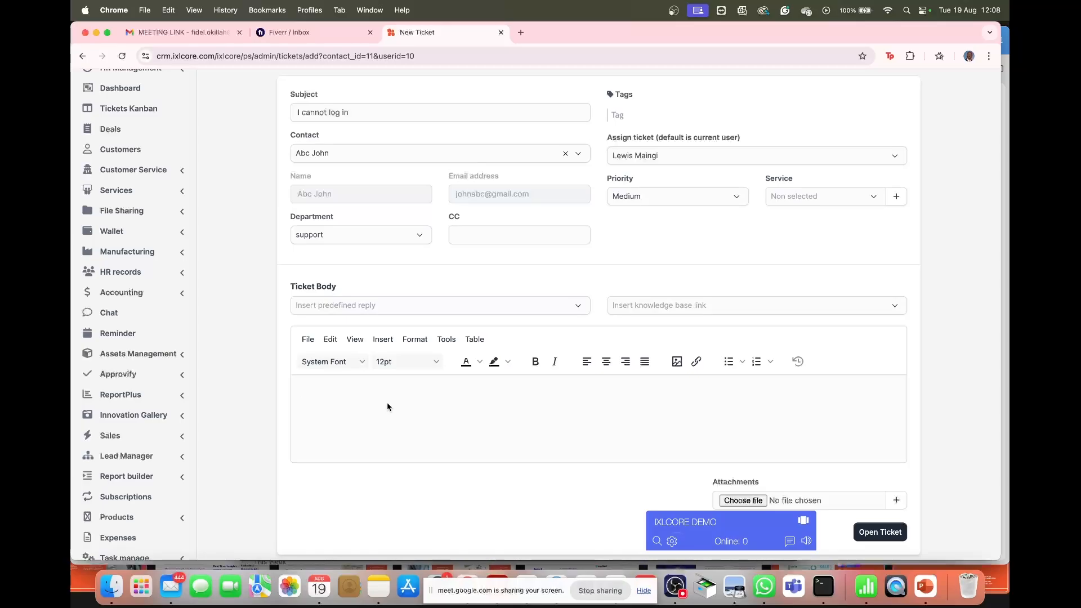
type("Please assist the client")
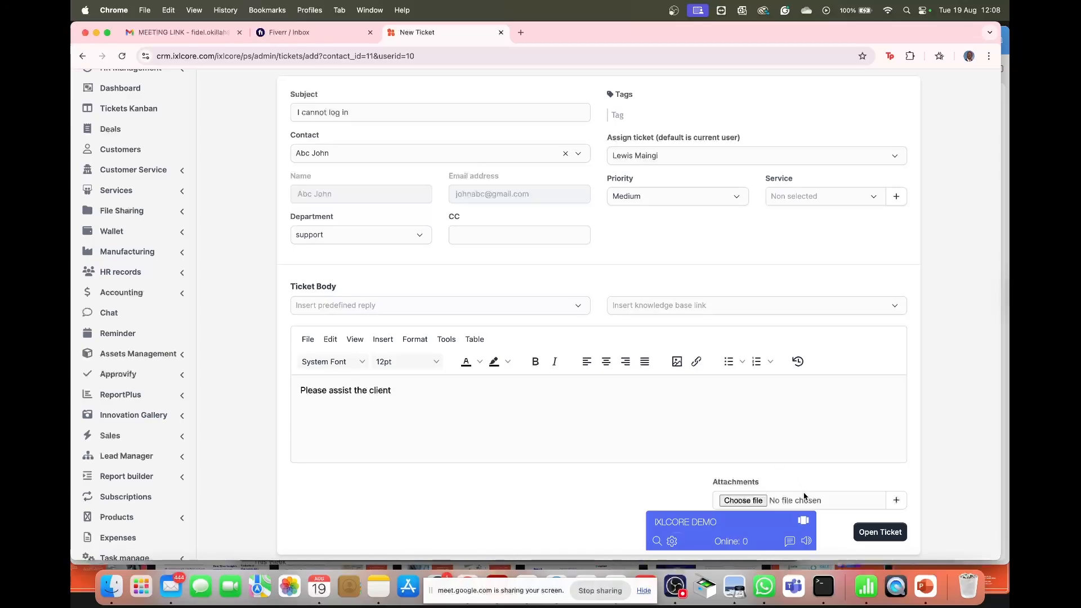
scroll(820, 481, "down", 5)
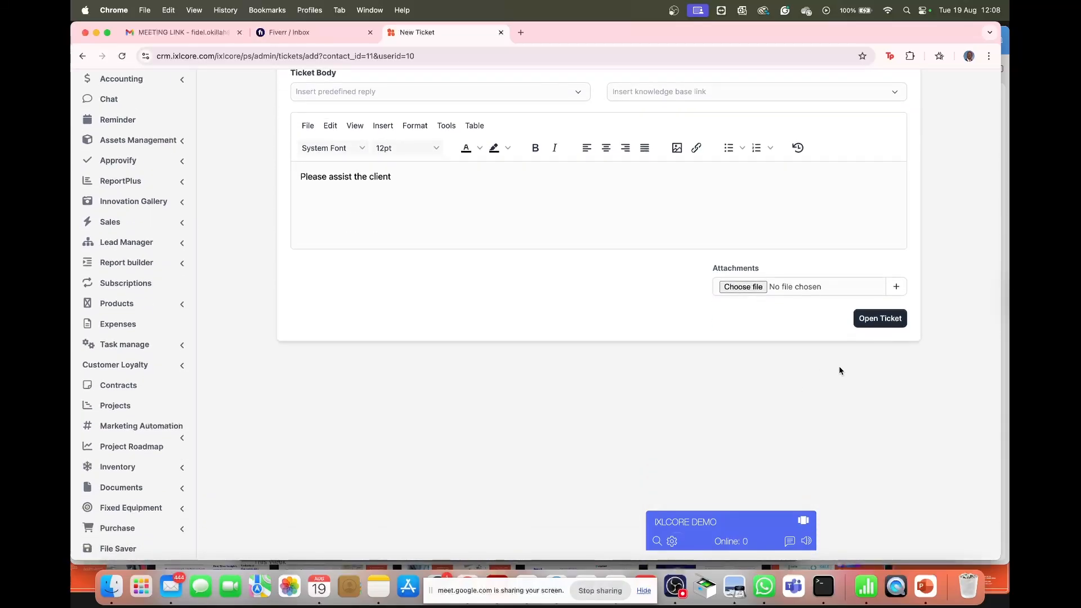
left_click(878, 319)
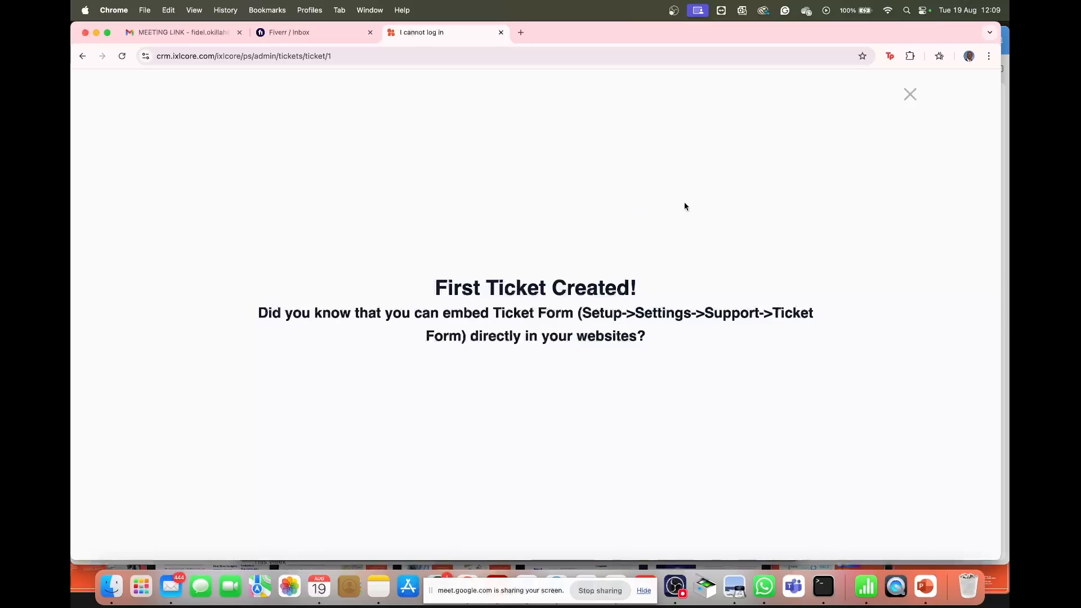
- Close the First Ticket Created notice, view Tickets Kanban, and reopen 'I cannot log in'
left_click(908, 97)
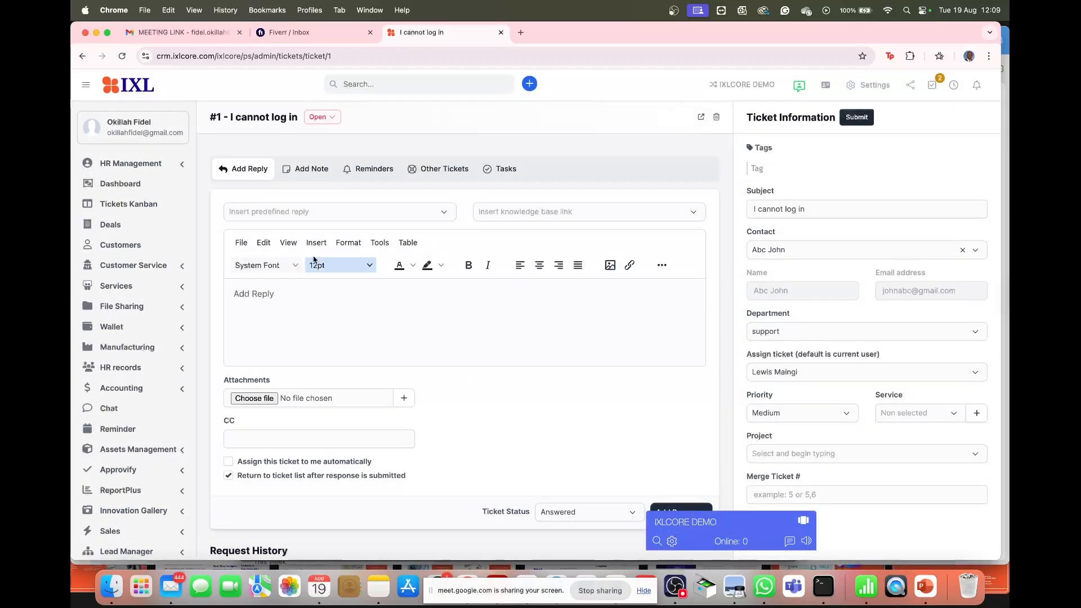
left_click(141, 206)
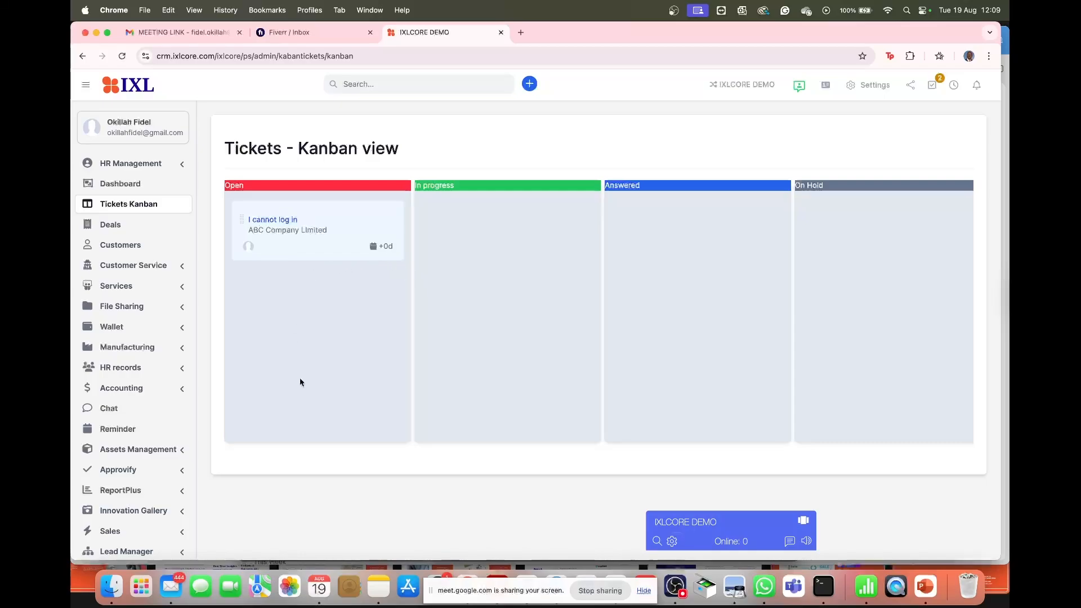
left_click(283, 220)
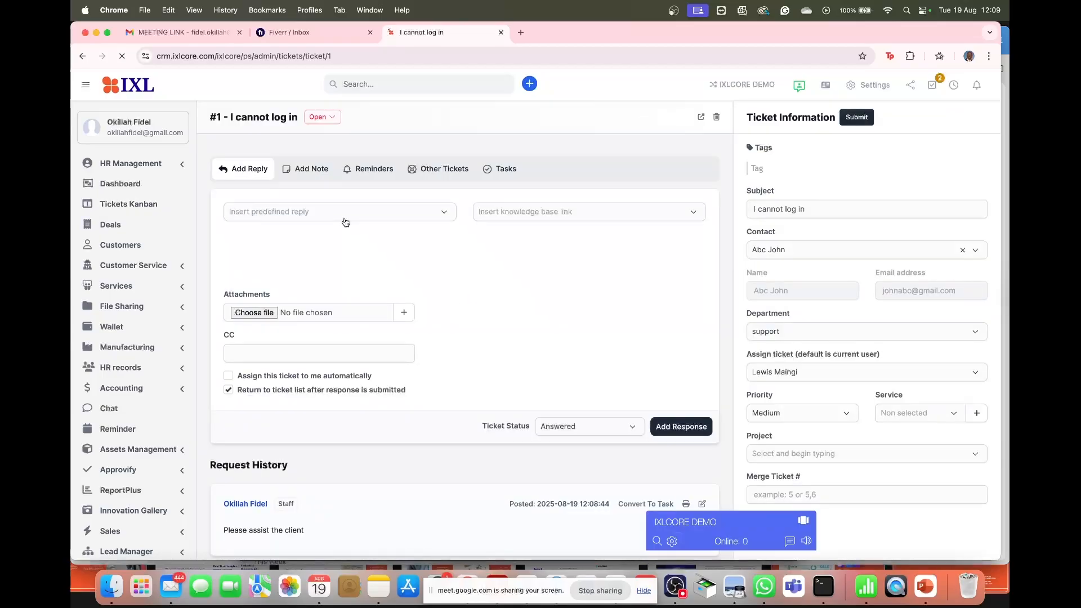
- Post the Welcome predefined reply to ticket #1 with the status kept as Answered
left_click(261, 294)
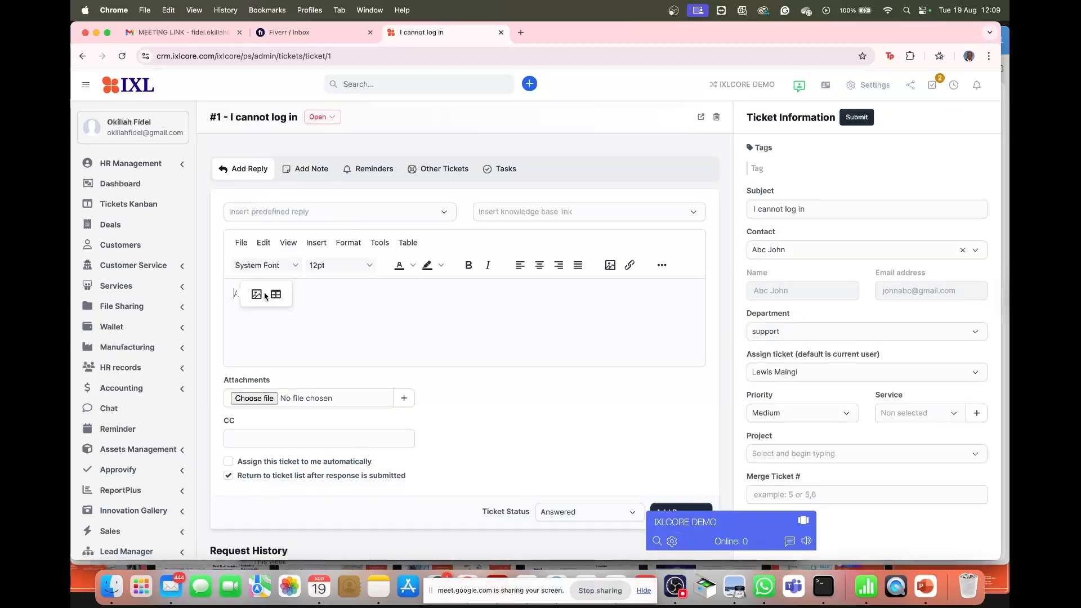
left_click(282, 218)
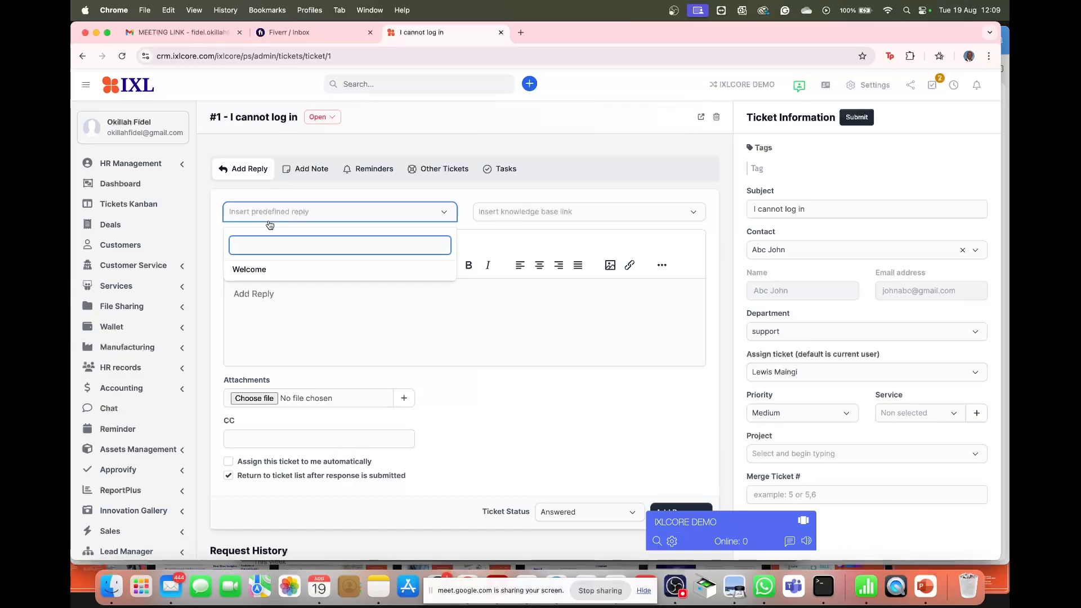
left_click(250, 270)
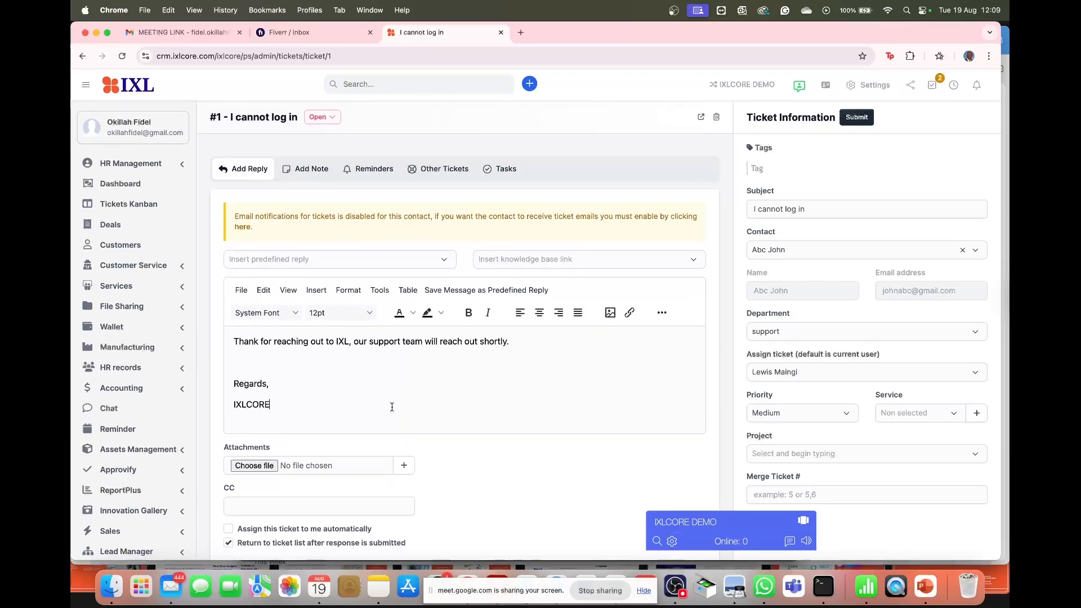
scroll(392, 407, "down", 5)
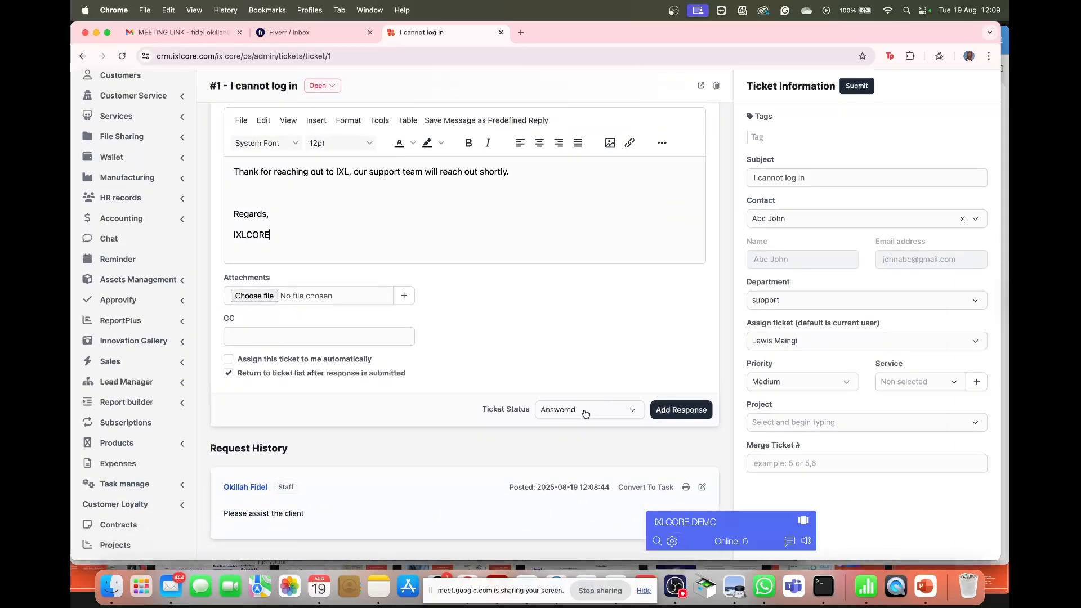
left_click(586, 413)
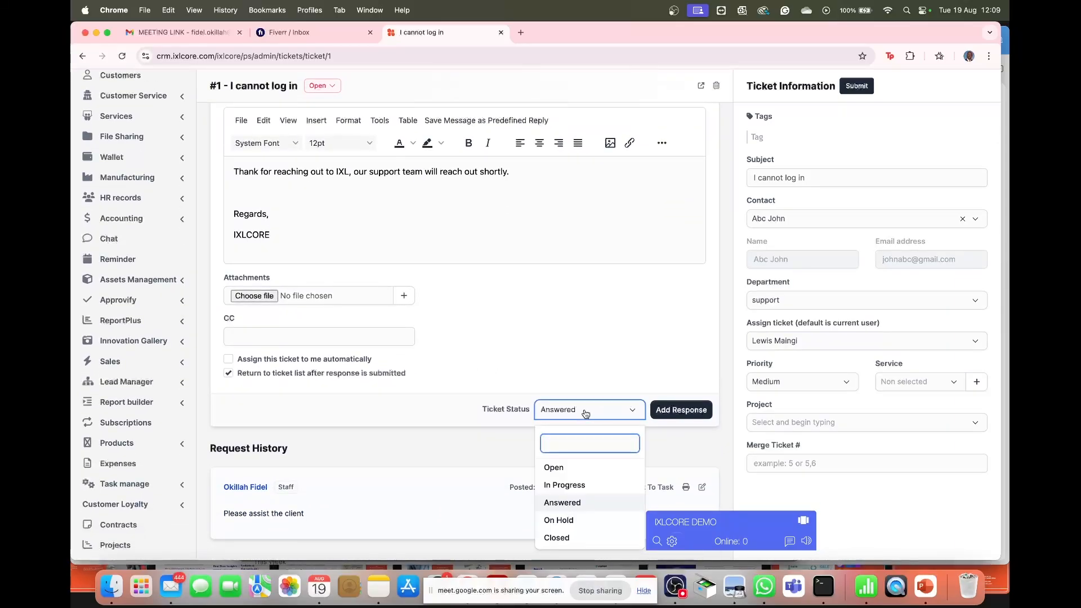
left_click(584, 409)
scroll(600, 361, "down", 1)
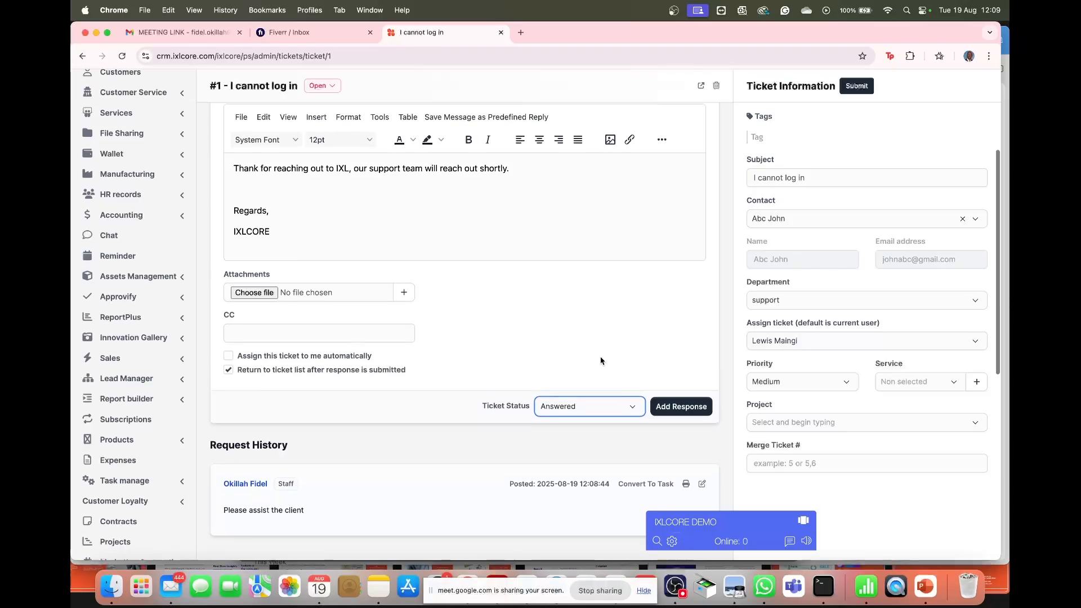
scroll(601, 360, "down", 1)
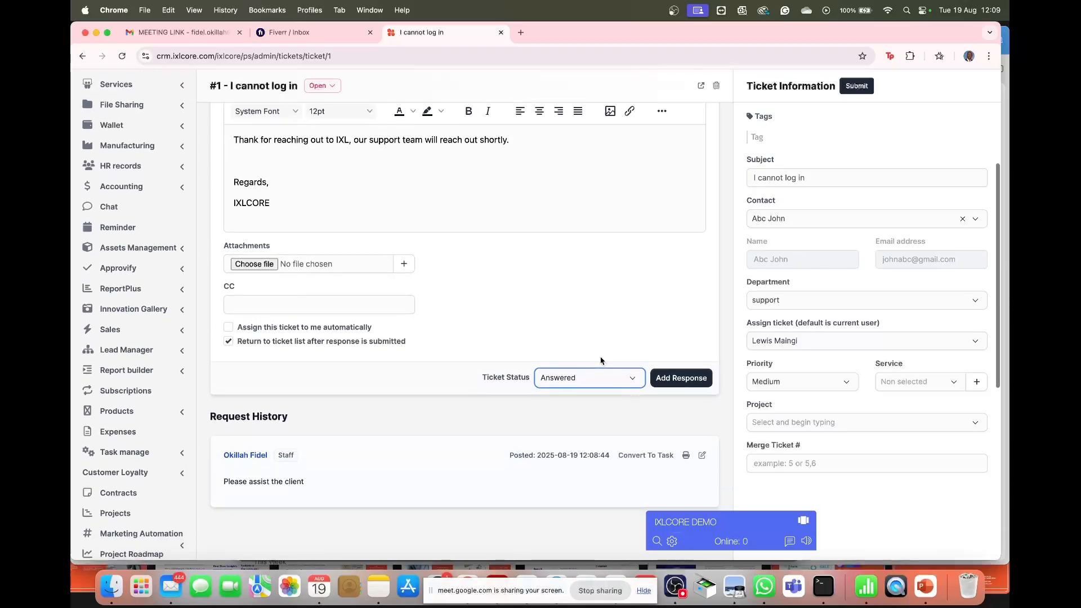
left_click(681, 381)
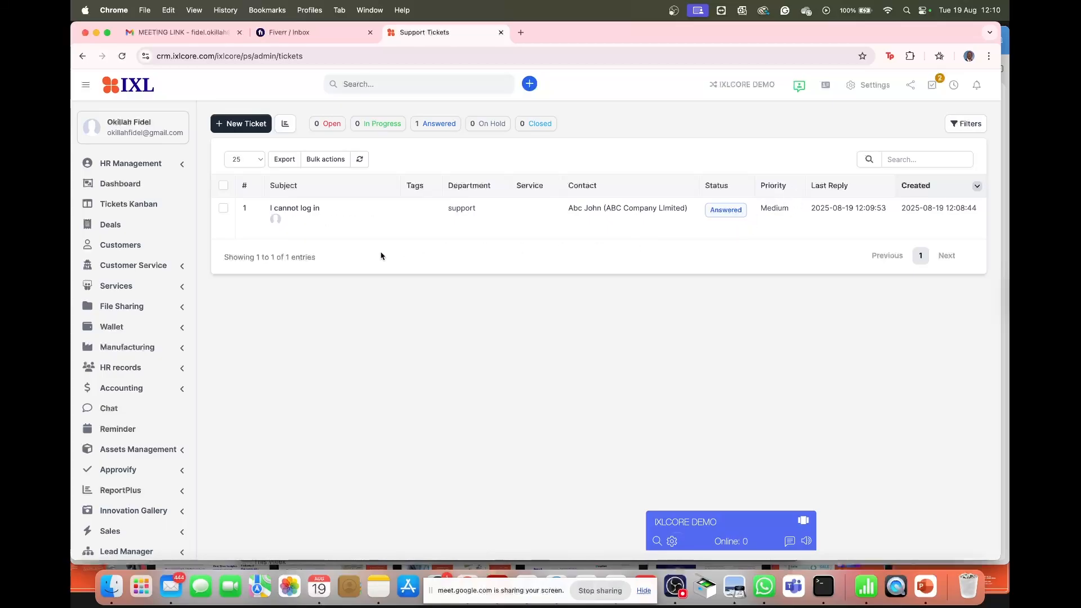
- Find 'I cannot log in' under Answered on Tickets Kanban and reopen it
left_click(133, 204)
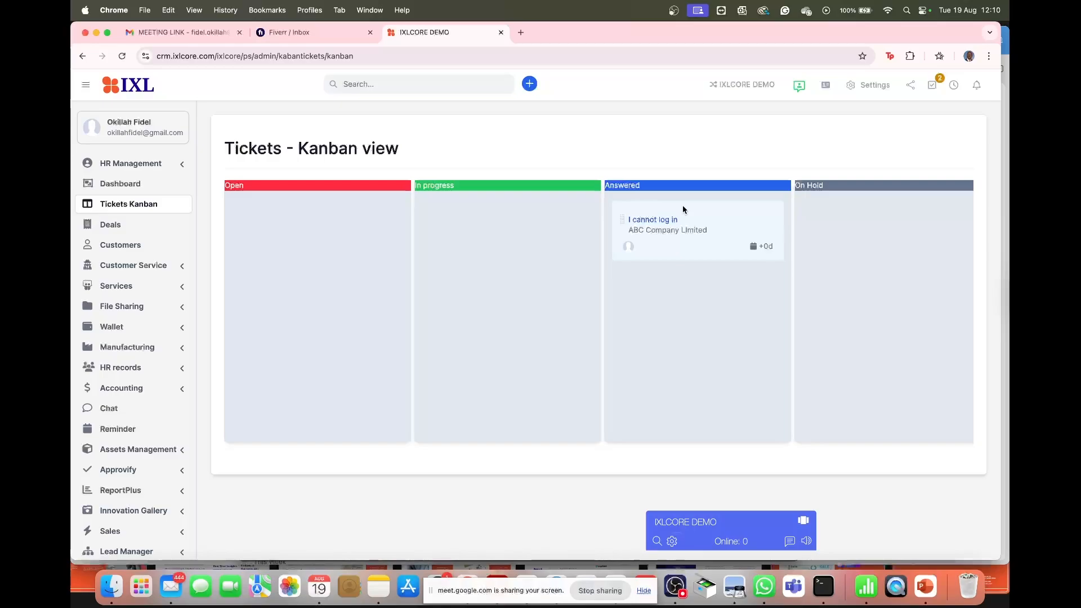
scroll(852, 261, "right", 3)
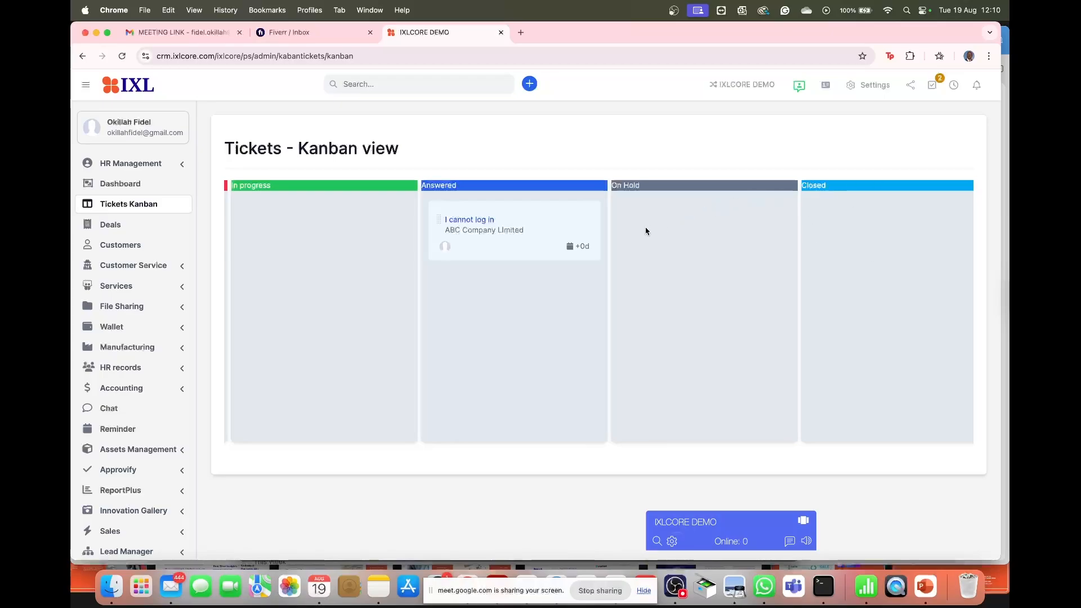
left_click(486, 224)
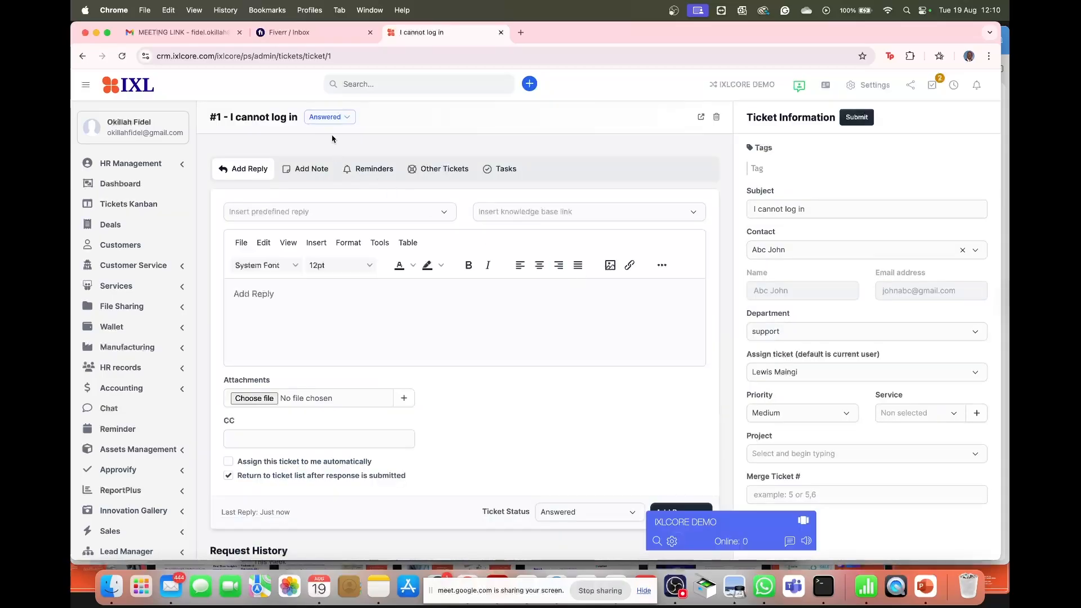
- Change ticket #1's status from Answered to On Hold, drafting the reply 'can send me you dtails'
left_click(339, 116)
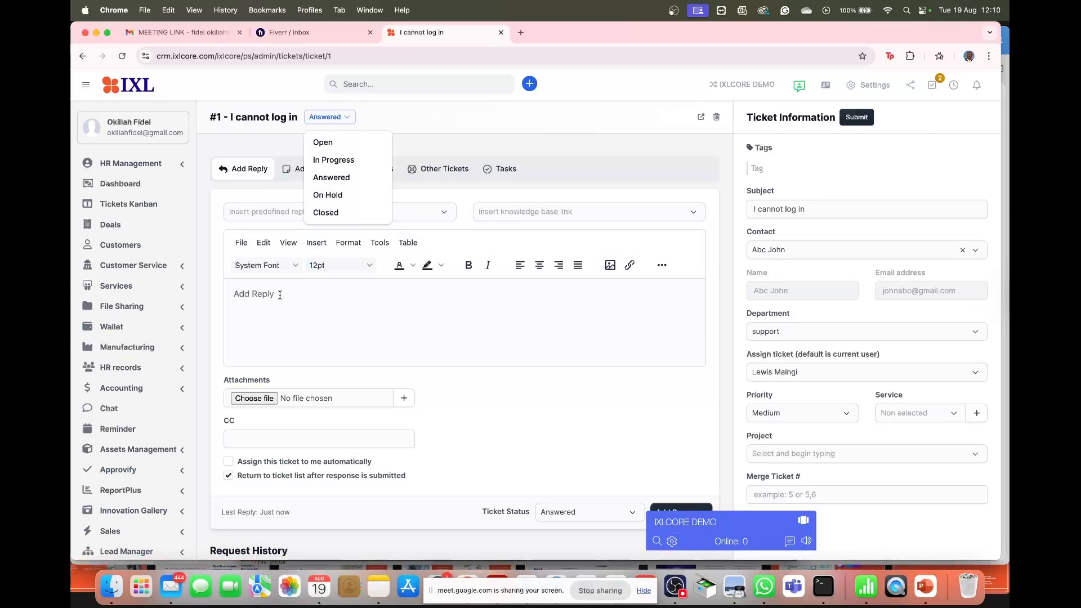
scroll(280, 299, "down", 3)
scroll(280, 298, "down", 5)
scroll(329, 299, "up", 5)
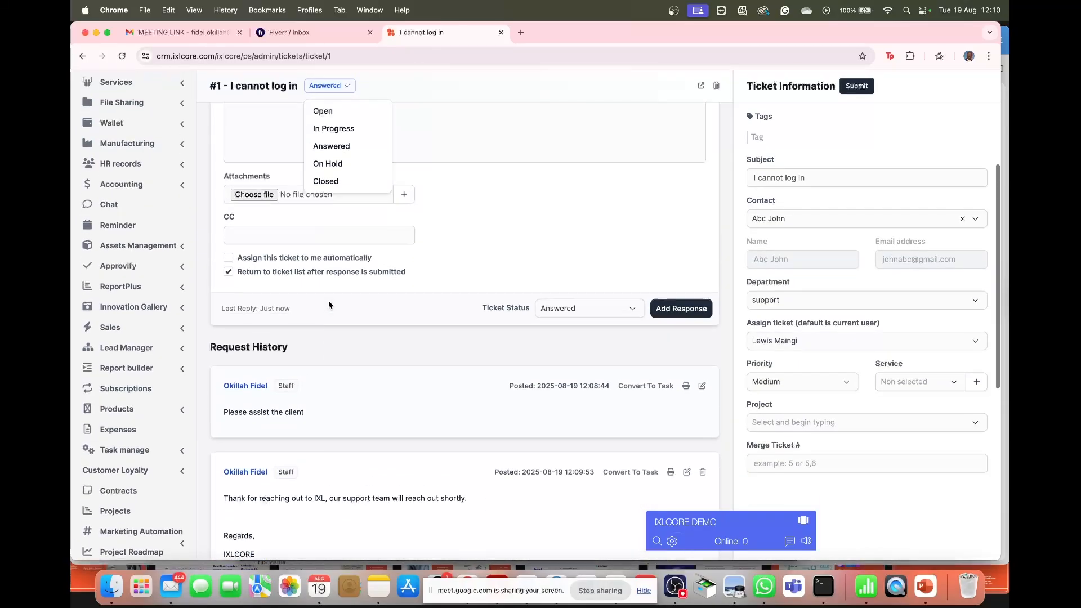
left_click(264, 206)
type("can send me you")
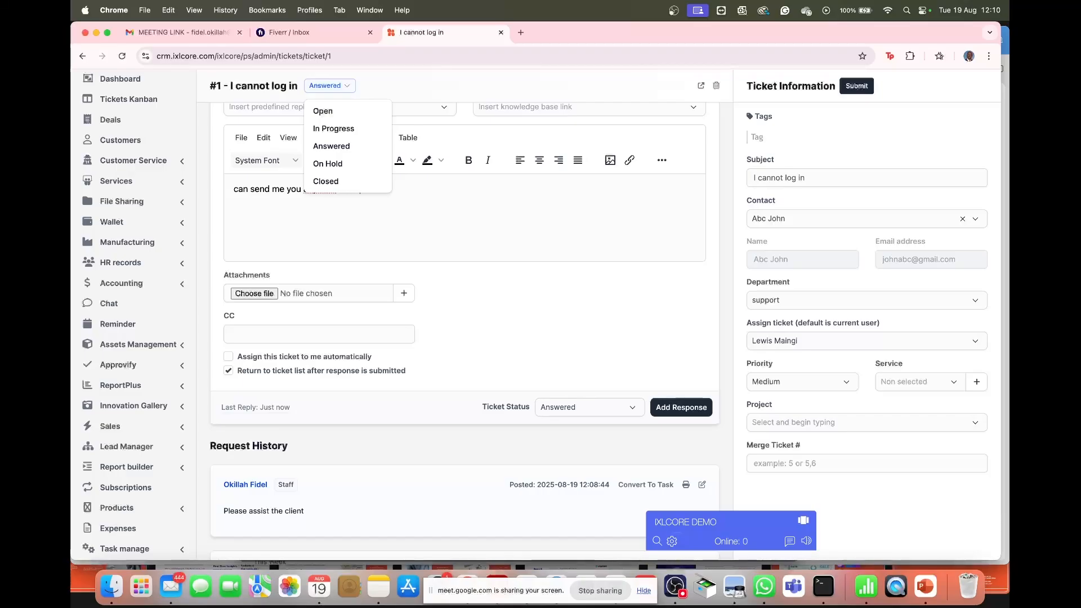
type("dtails")
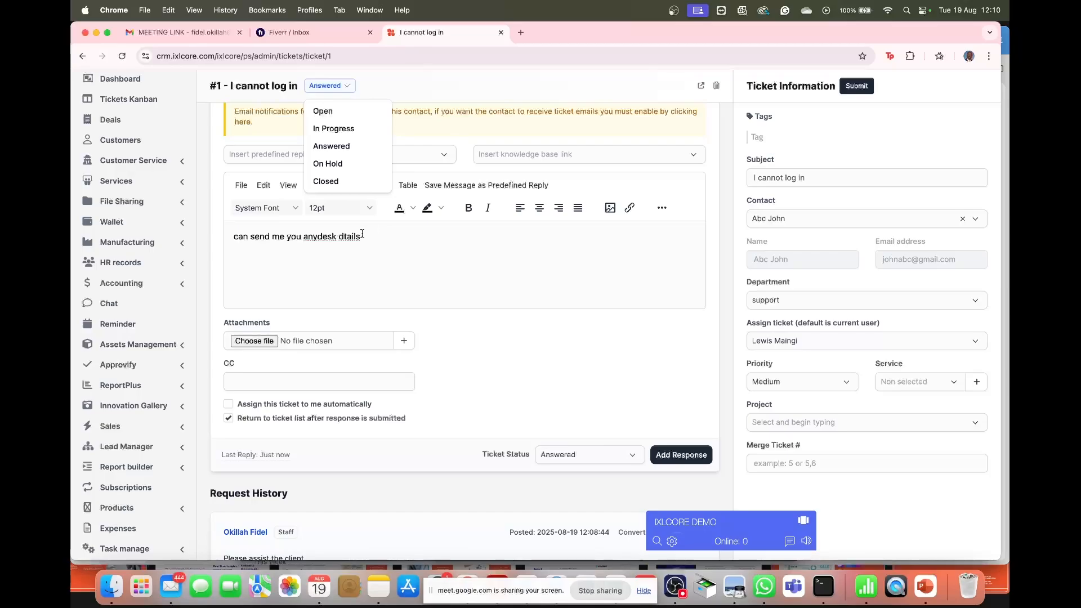
left_click(334, 163)
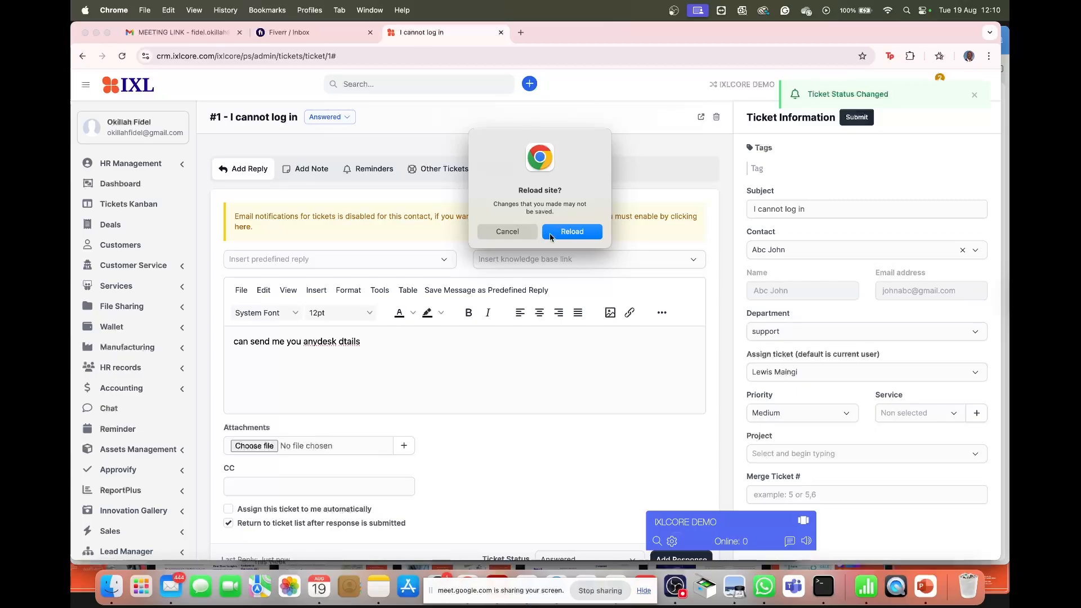
left_click(552, 237)
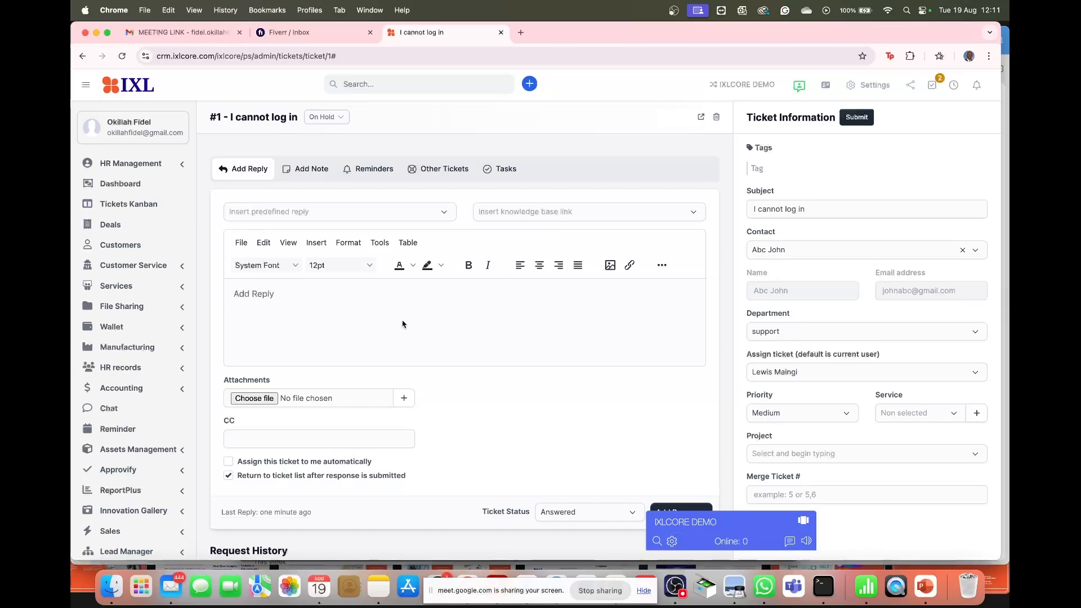
scroll(356, 473, "down", 5)
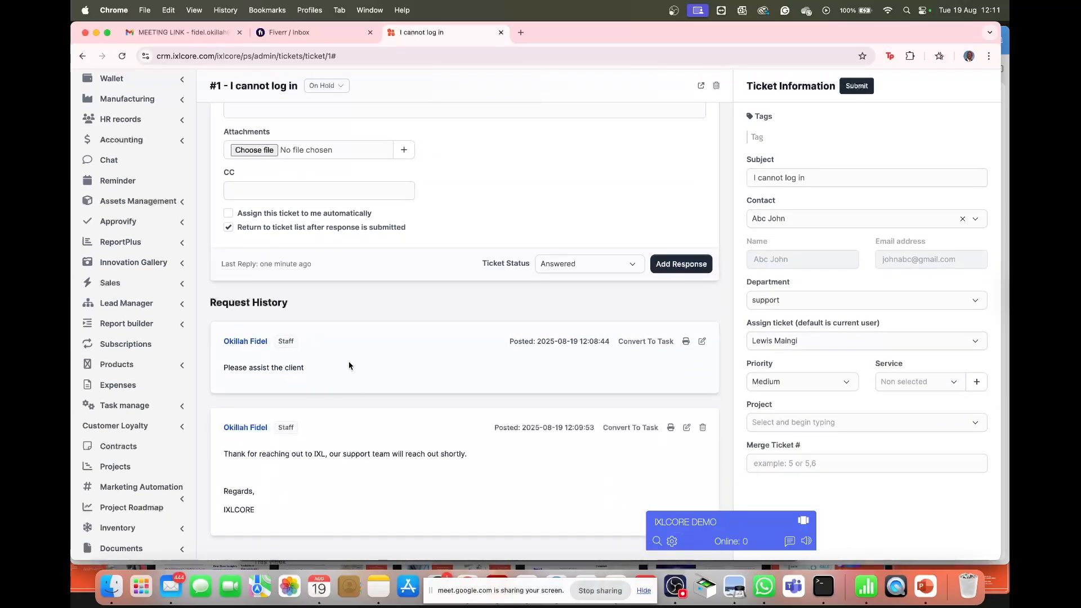
scroll(421, 209, "up", 5)
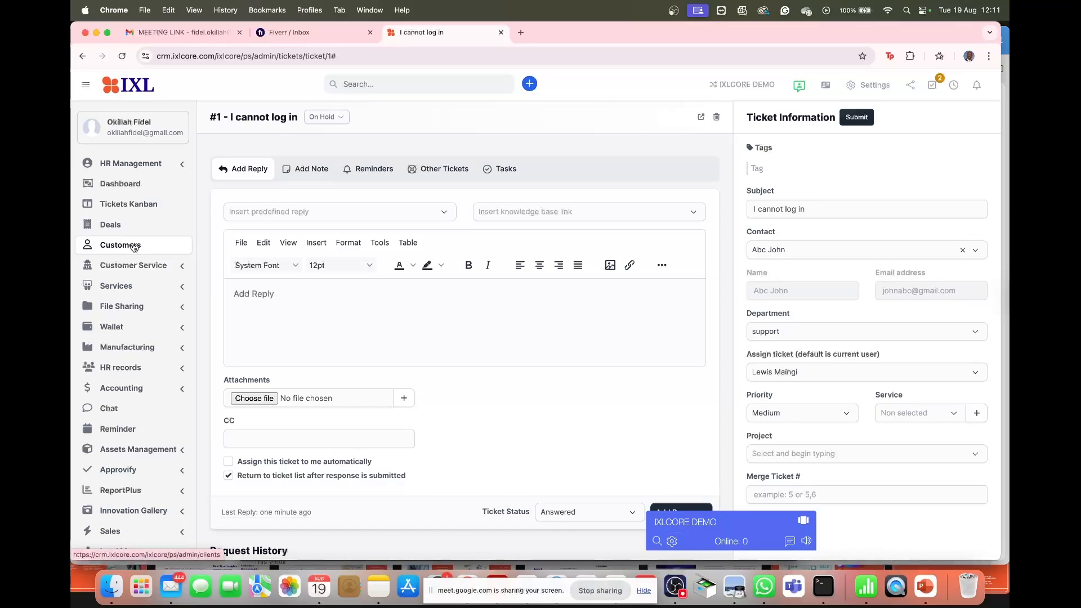
- Check Tickets Kanban, where 'I cannot log in' now sits alone in the On Hold column
left_click(133, 212)
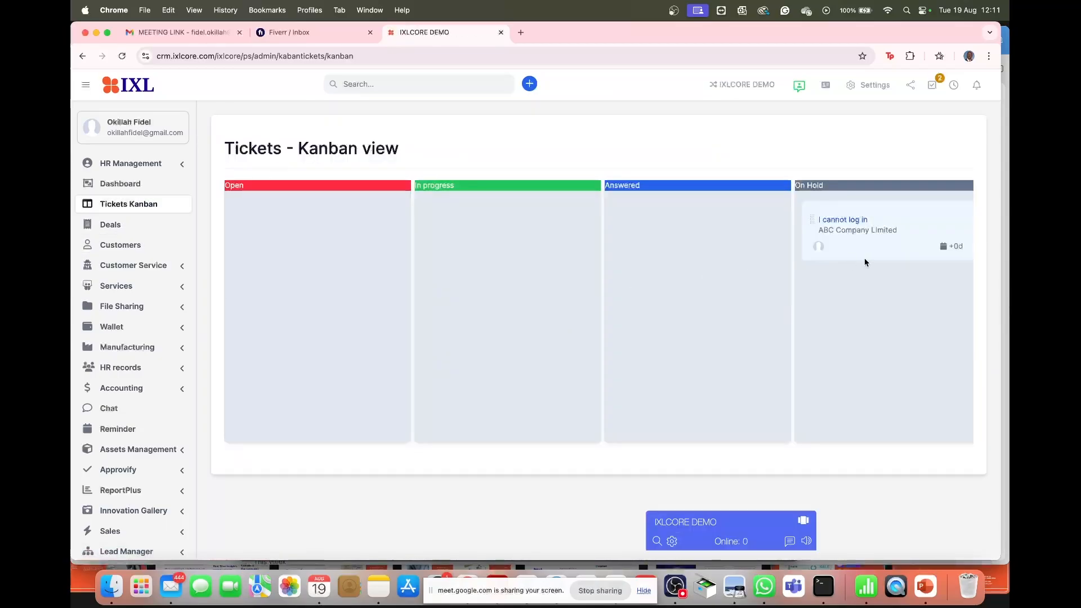
scroll(865, 262, "right", 5)
scroll(864, 262, "right", 1)
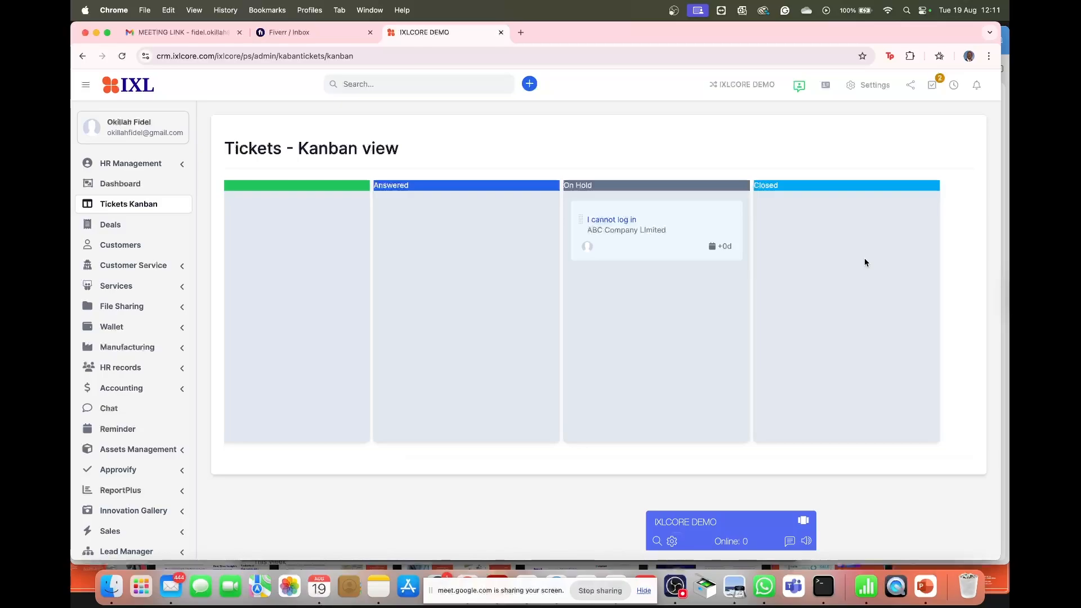
scroll(639, 285, "left", 6)
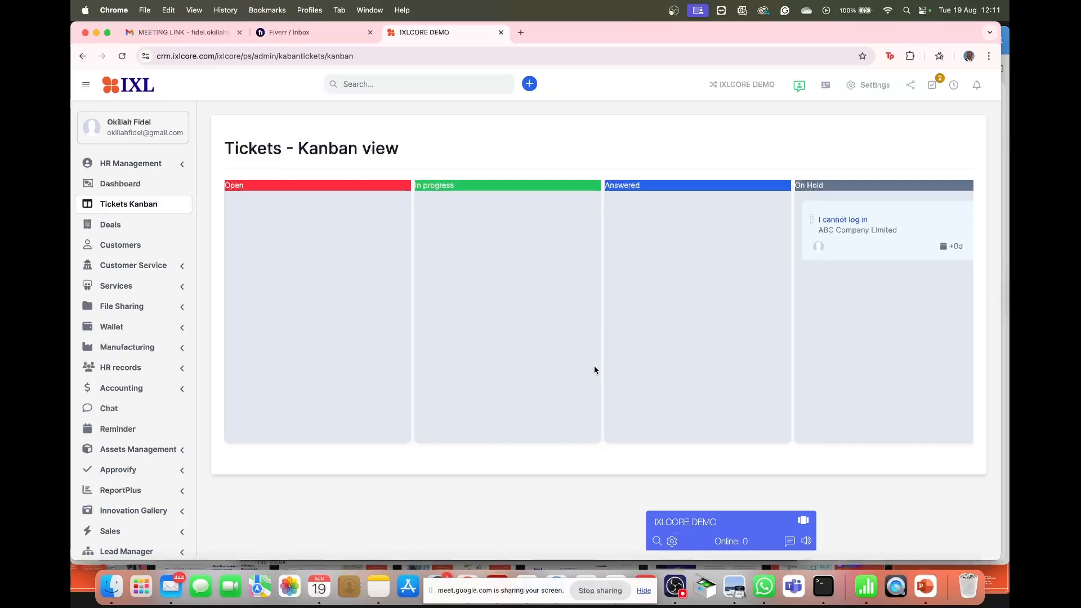
left_click(674, 588)
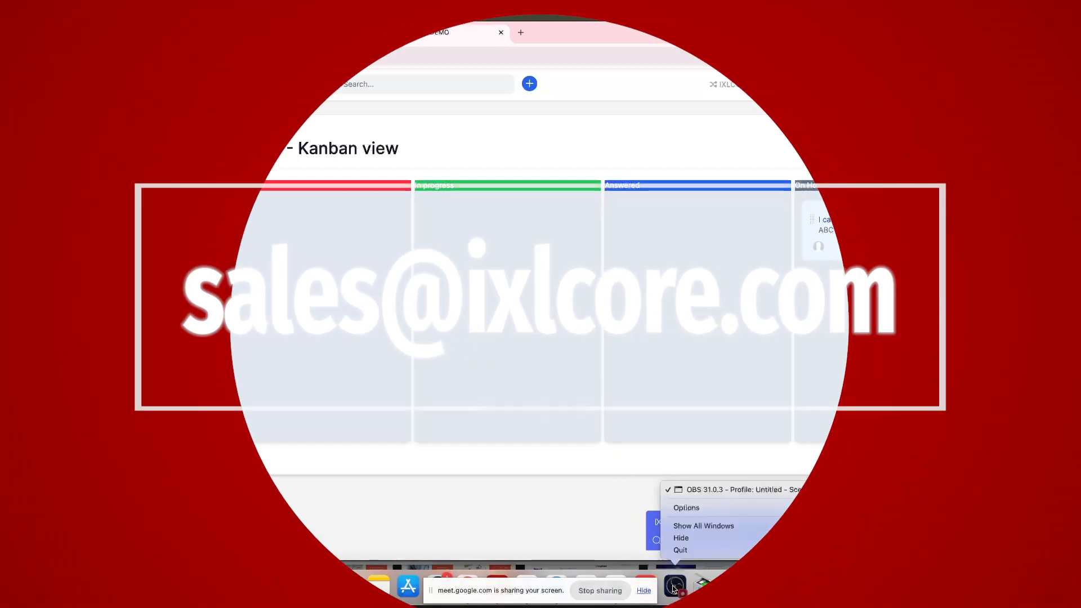